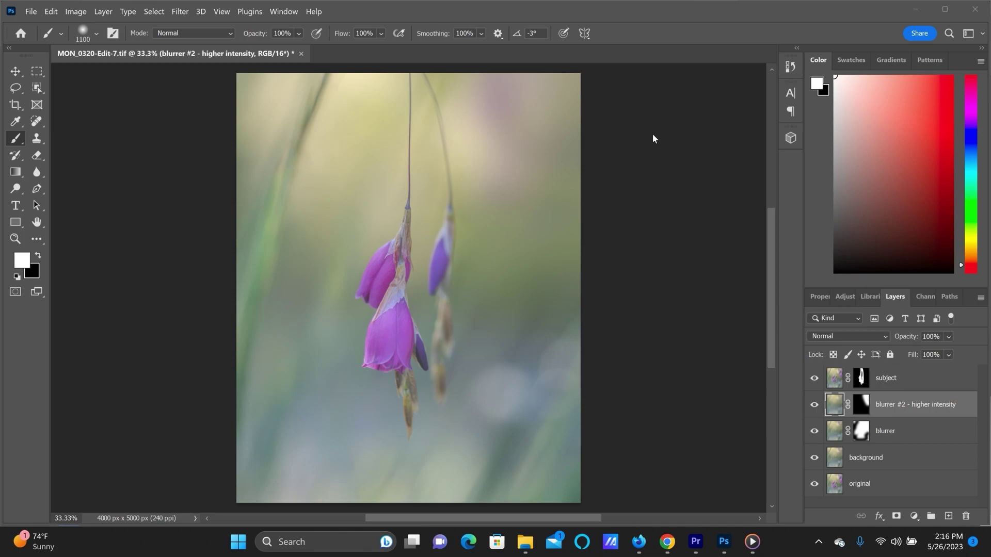
- Group the five layers, subject through original, into a group named 'Cleaned up Background'
click(911, 376)
click(910, 377)
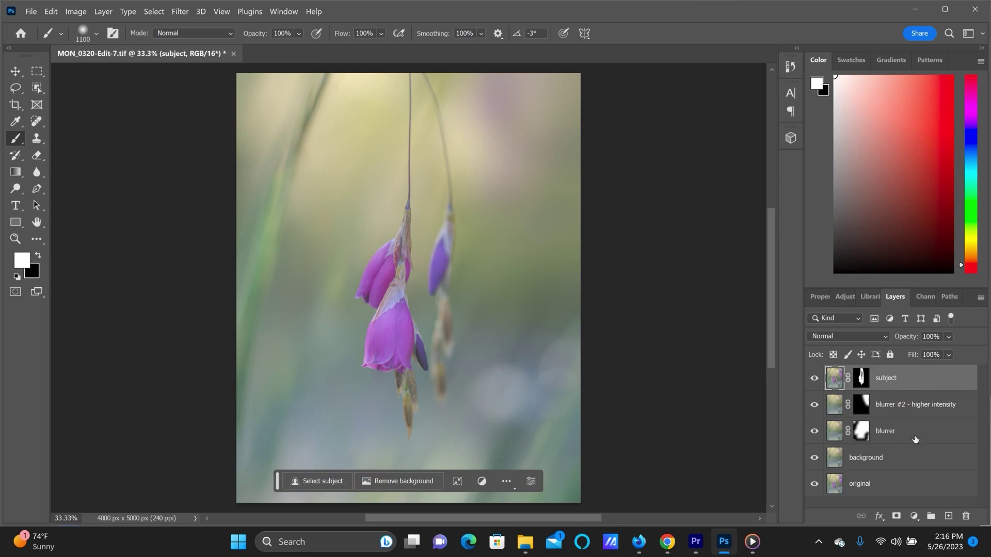
click(898, 494)
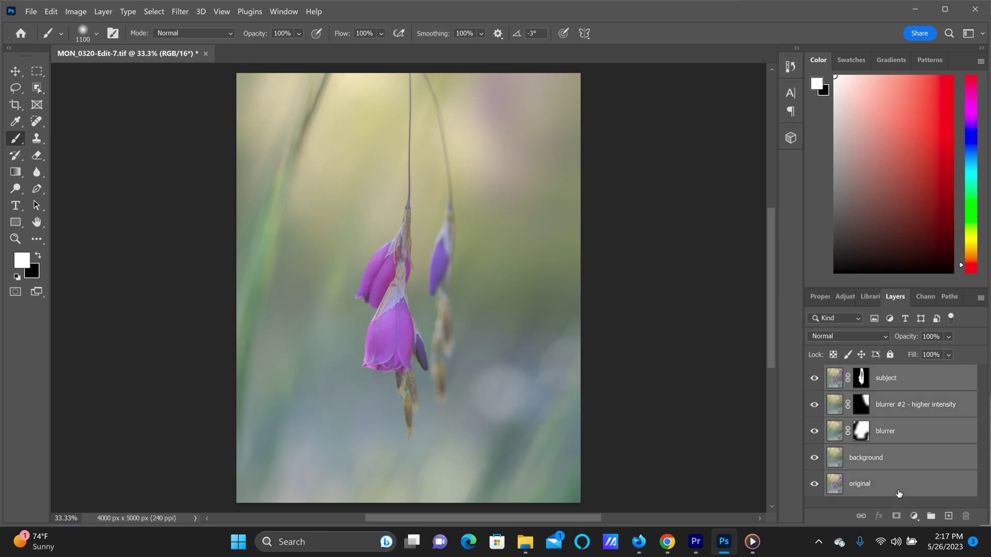
right_click(897, 490)
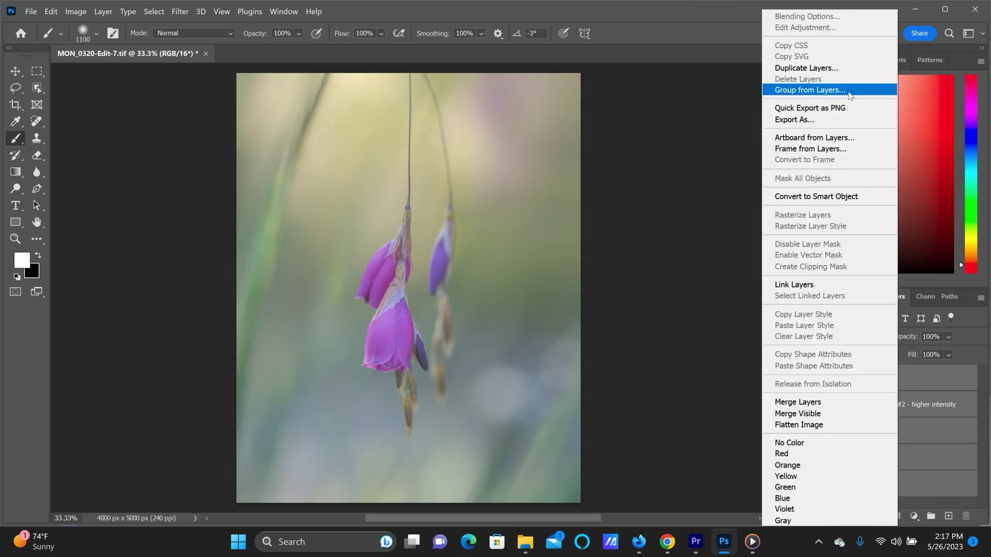
click(810, 90)
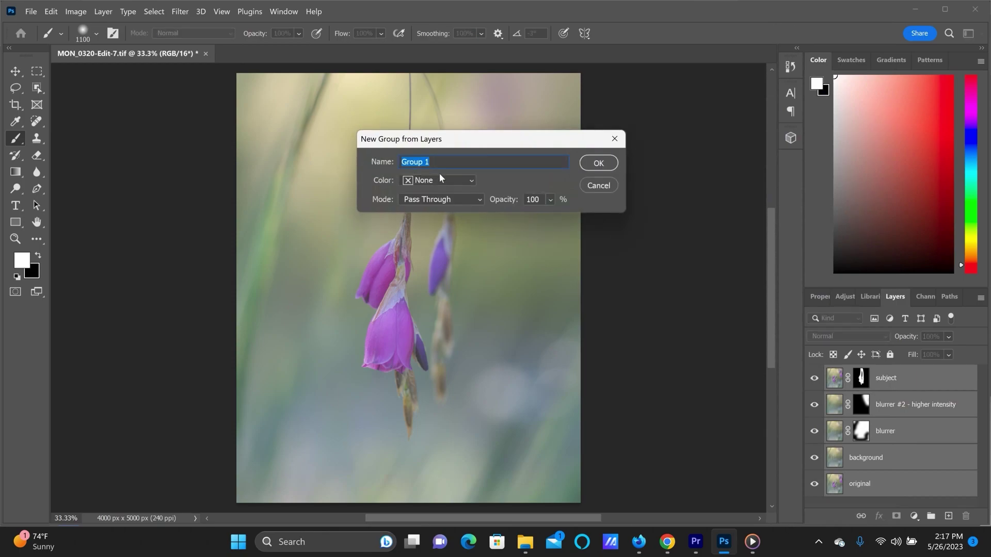
text(Cleaned up Background)
click(599, 164)
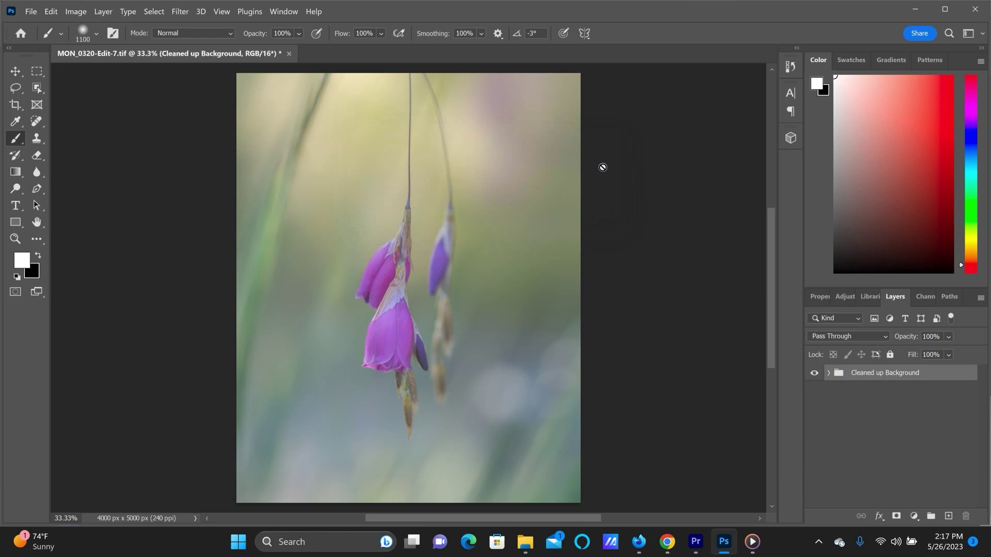
- Create a new blank layer named 'Merged Result' from Layer > New > Layer
click(108, 12)
mouse_move(216, 25)
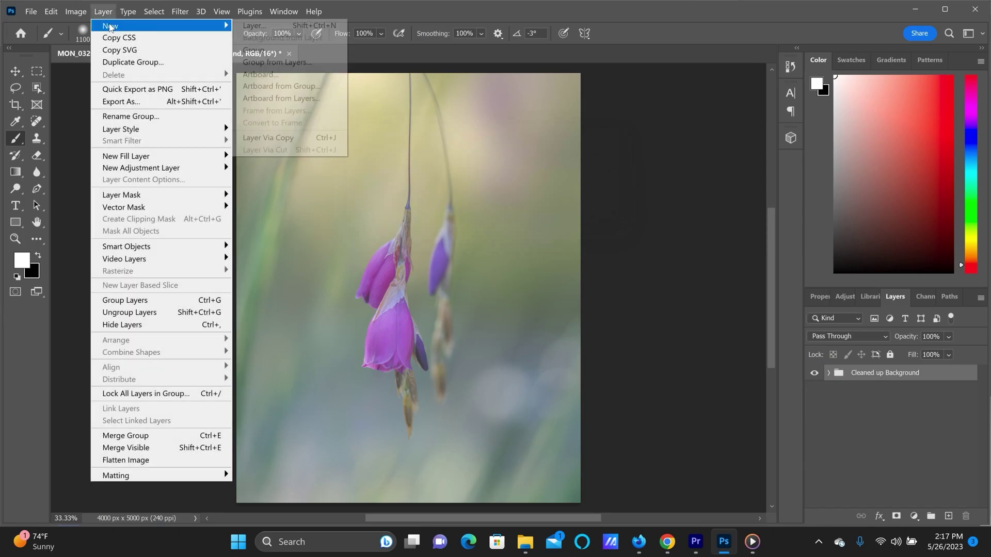
click(312, 25)
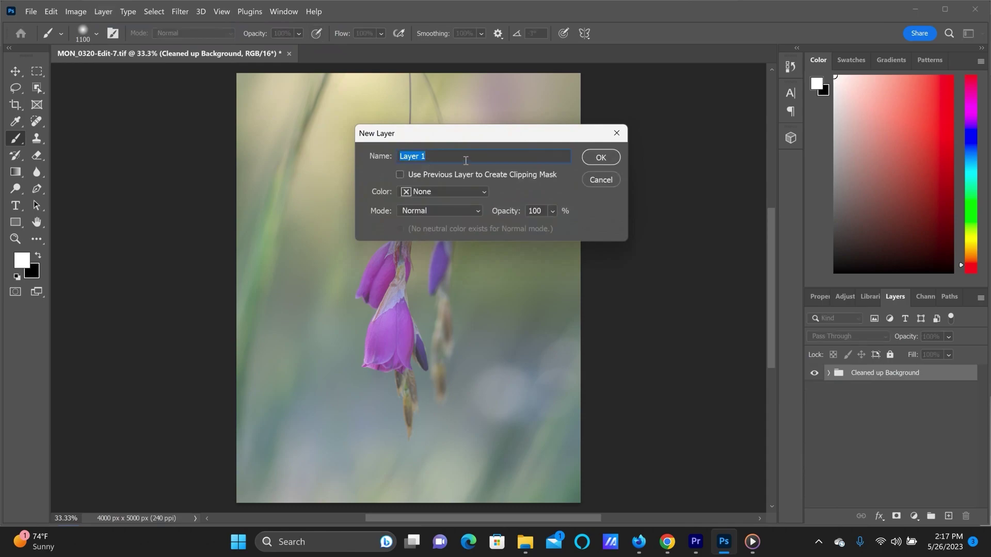
text(Merged Rs)
key(BackSpace)
text(esult)
click(601, 158)
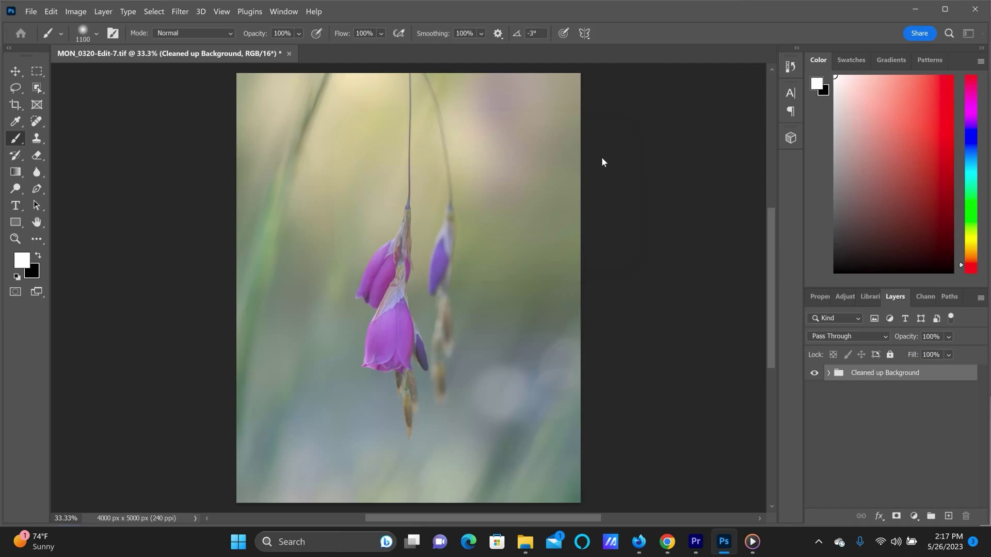
- Apply Image to the Merged Result layer with Layer set to Merged
click(78, 12)
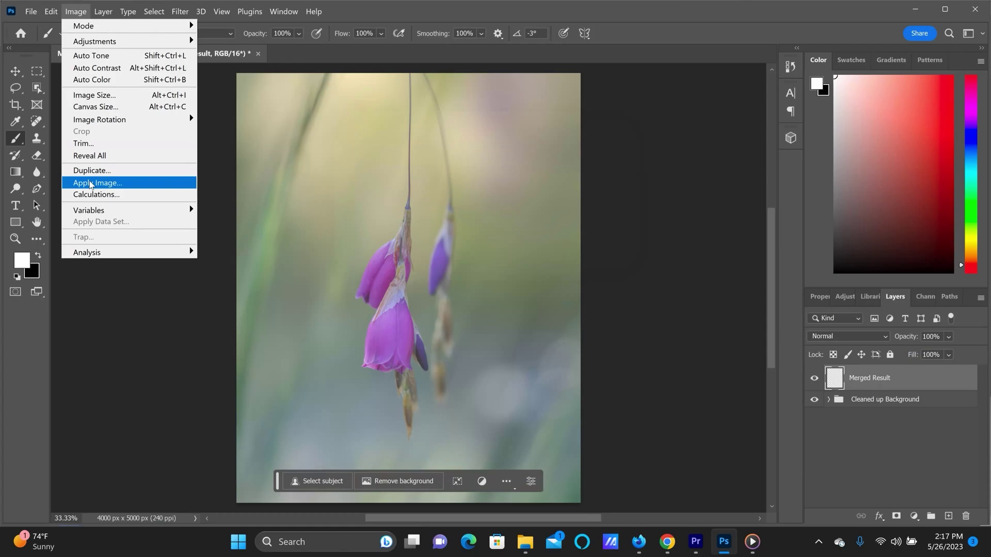
click(90, 183)
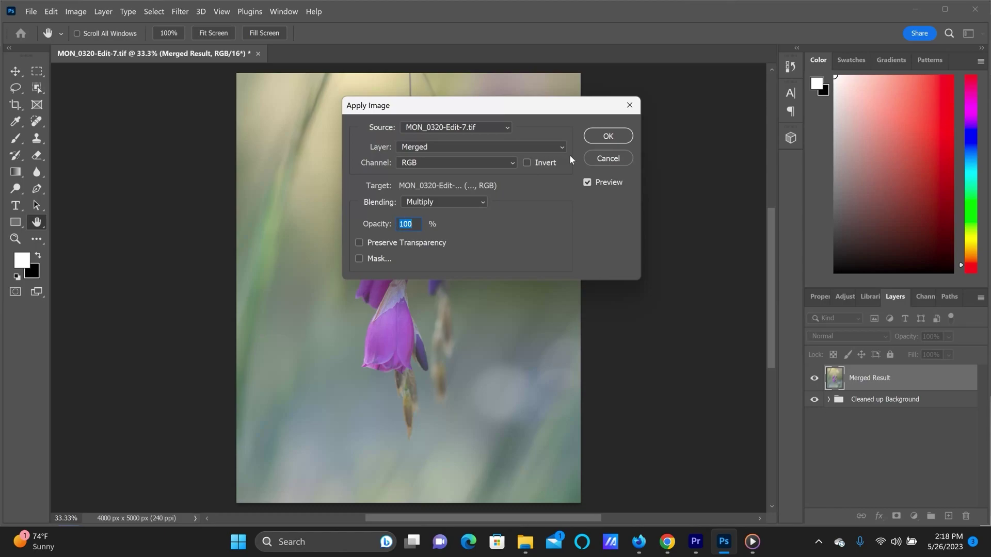
click(595, 139)
key(b)
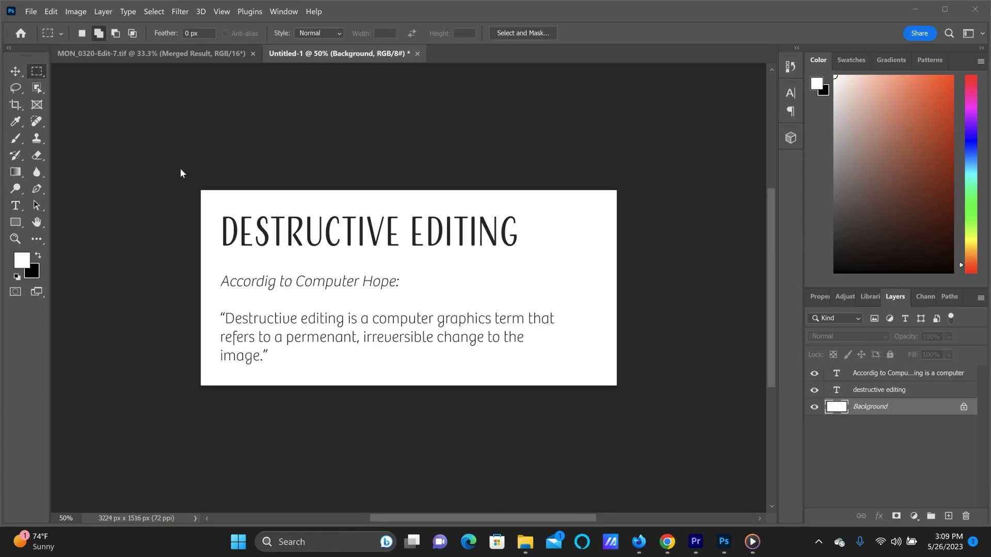
- In MON_0320-Edit-7.tif, convert the Merged Result layer to a smart object for smart filters
click(154, 57)
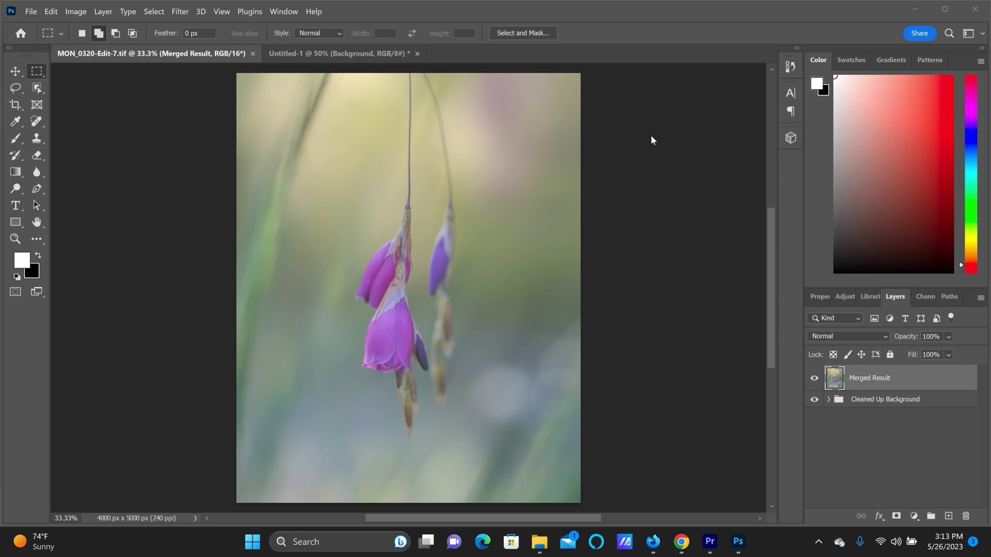
click(182, 12)
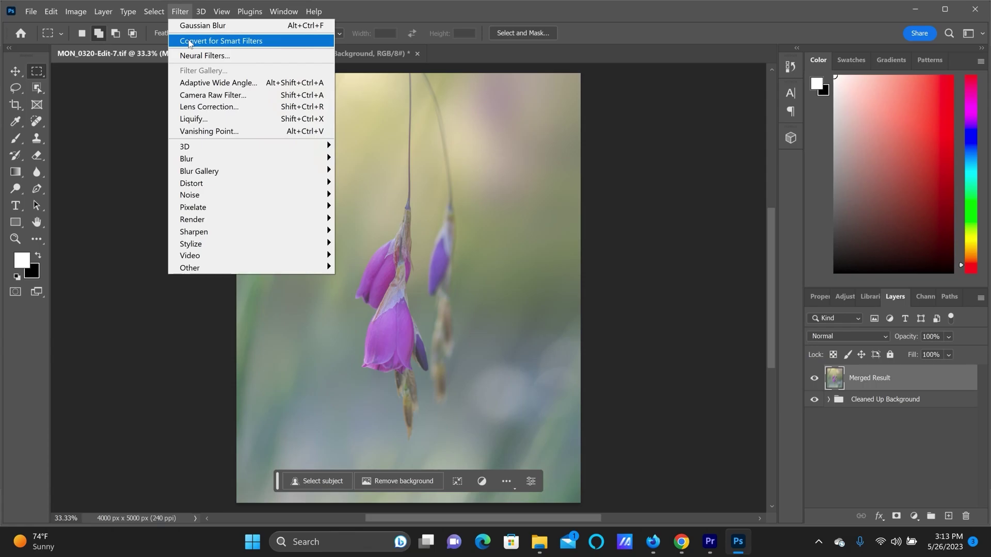
click(190, 41)
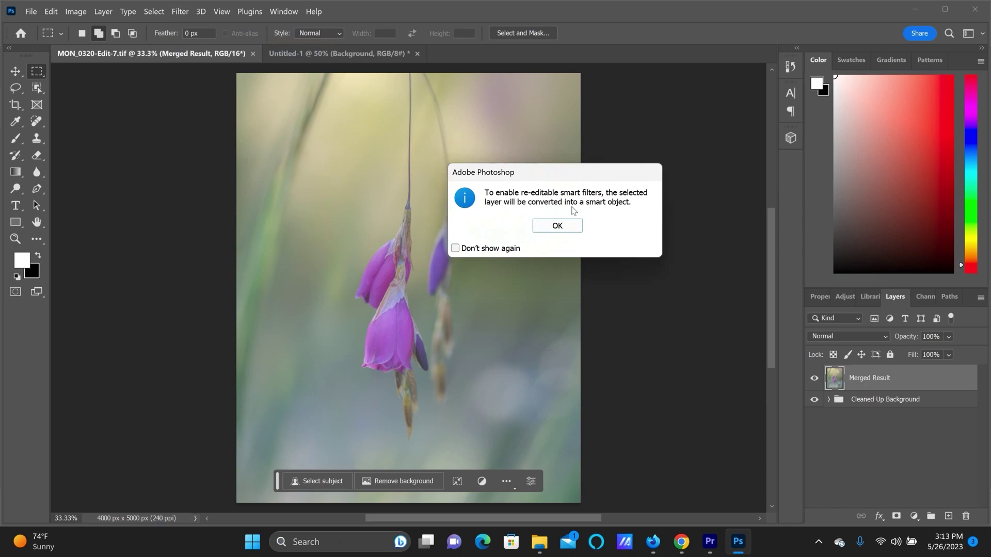
click(567, 228)
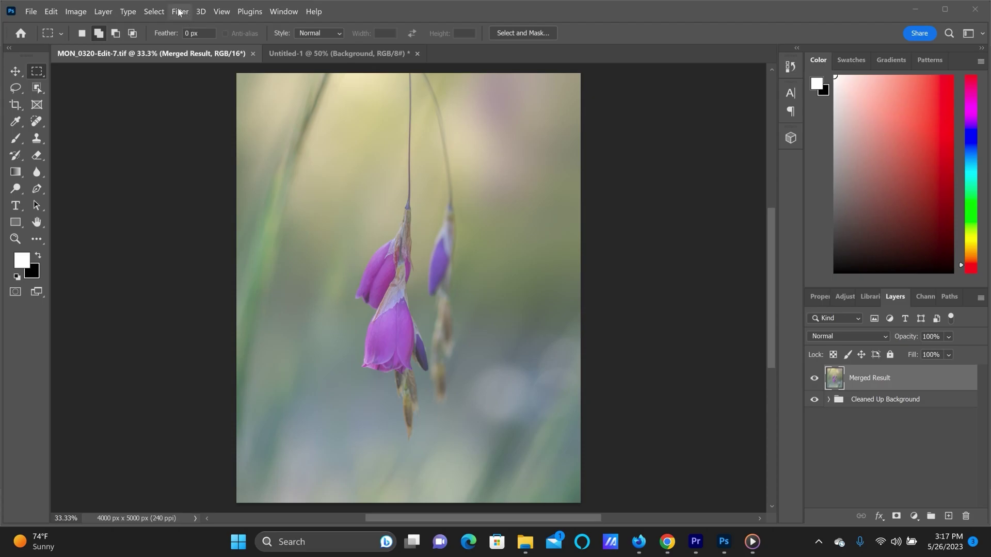
- Launch the Camera Raw Filter on the Merged Result smart object and expand the Basic panel
click(181, 12)
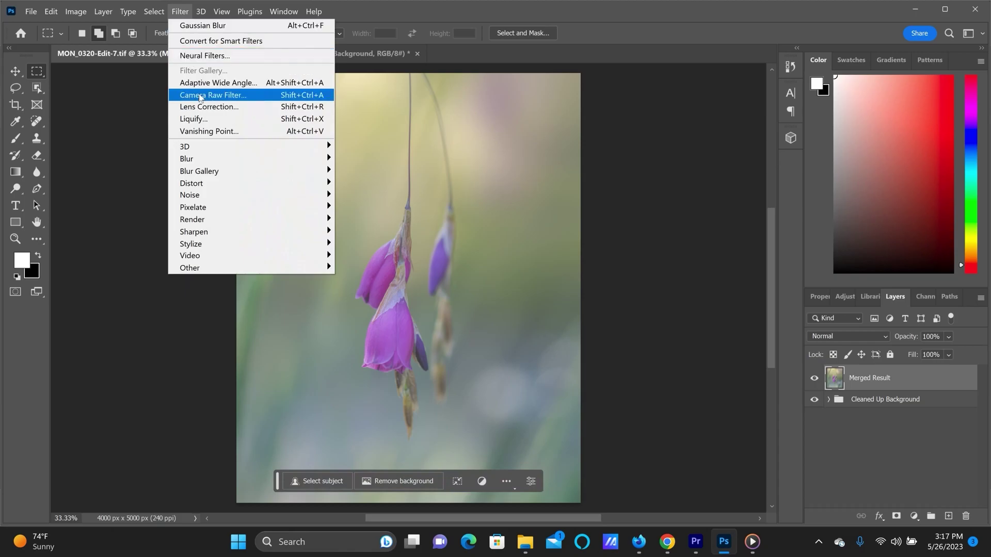
click(200, 95)
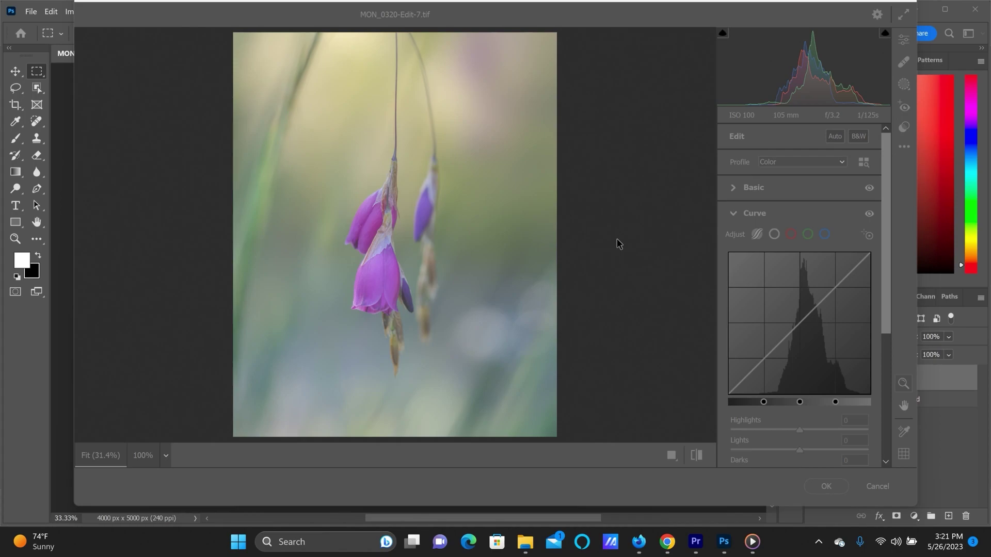
click(754, 192)
click(736, 189)
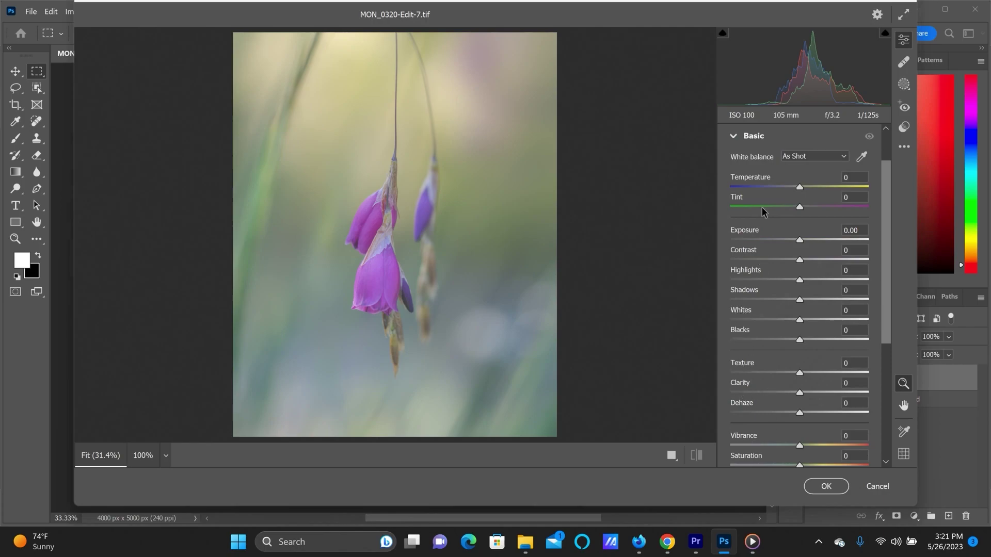
- Collapse the Basic panel and look through the Curve adjustments before collapsing them
click(738, 139)
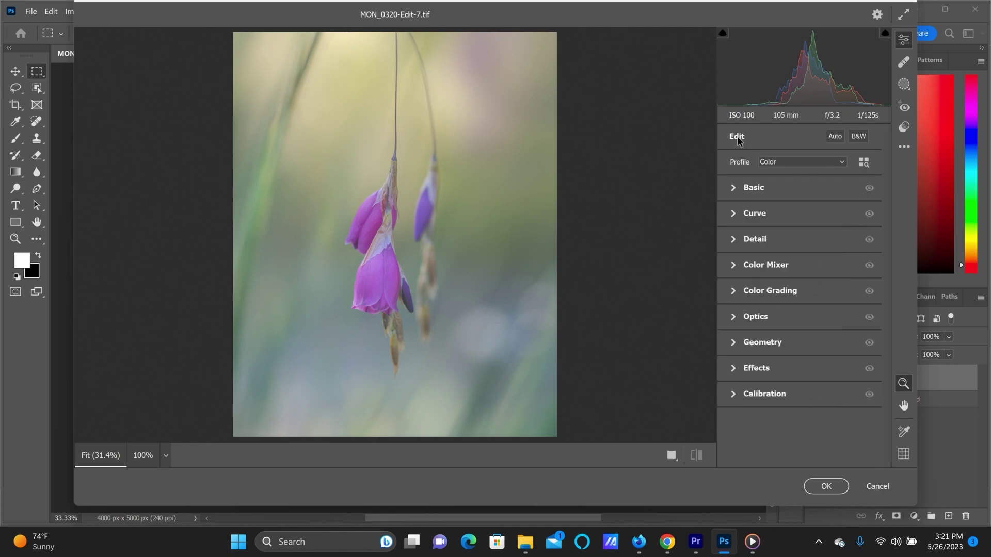
click(733, 215)
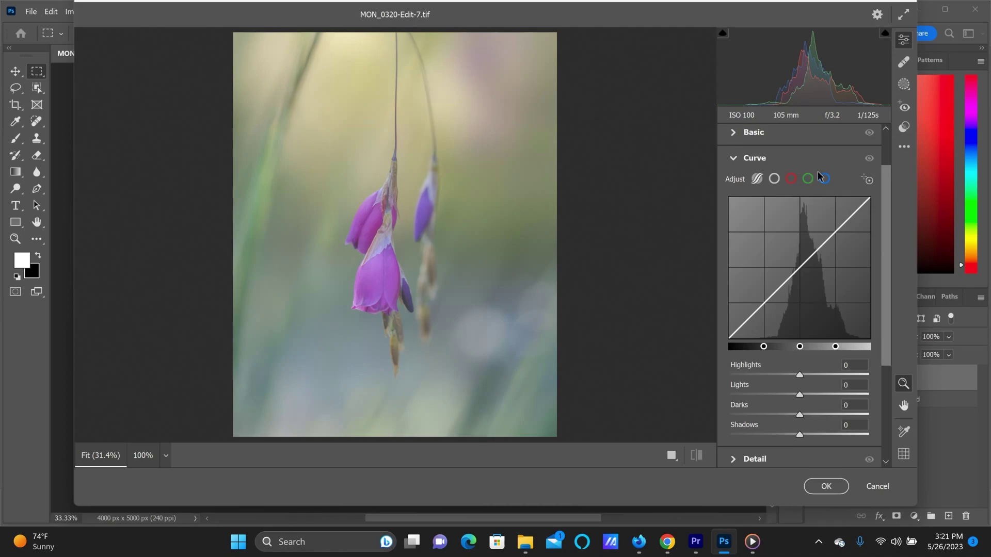
click(733, 158)
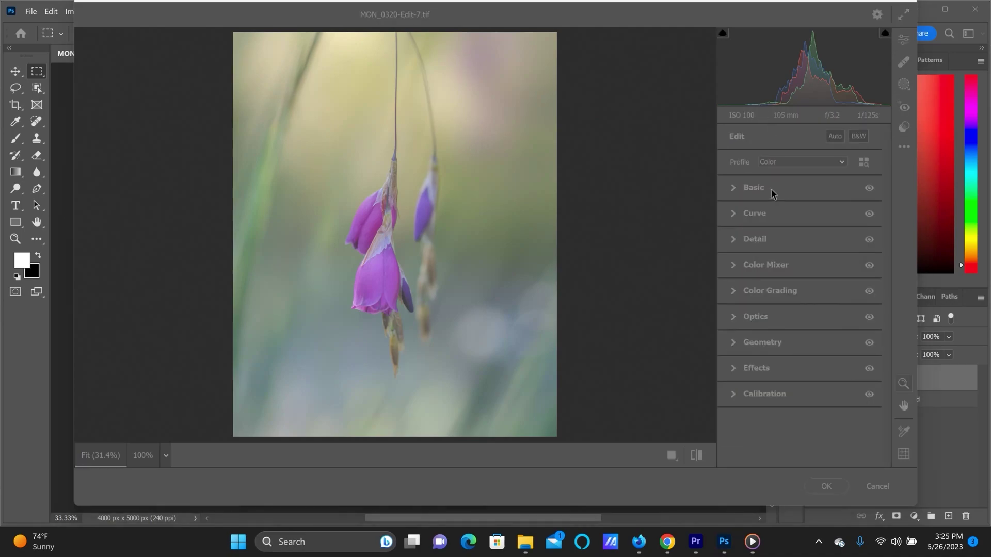
- Inspect the Detail settings and the Color Mixer HSL sliders, then collapse both sections
click(789, 238)
click(734, 239)
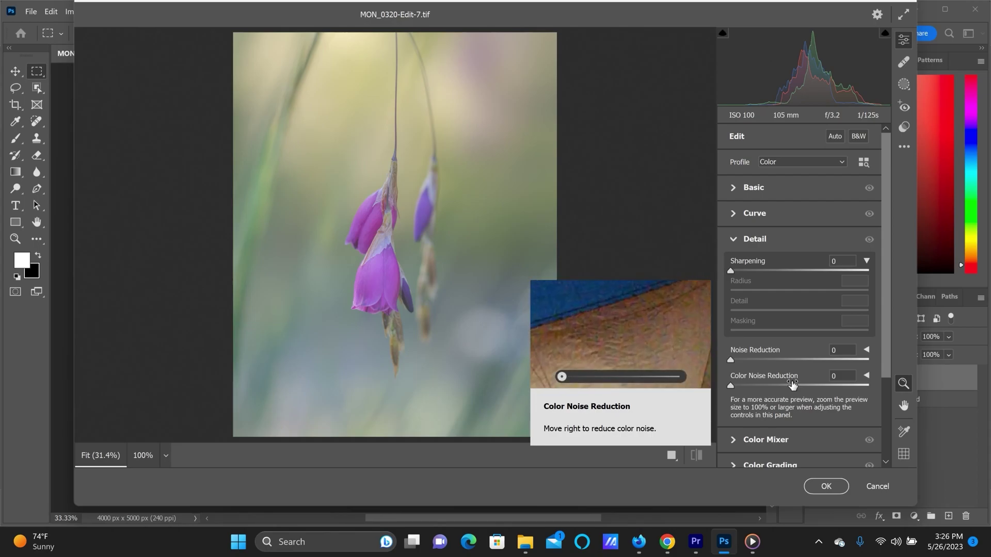
click(734, 240)
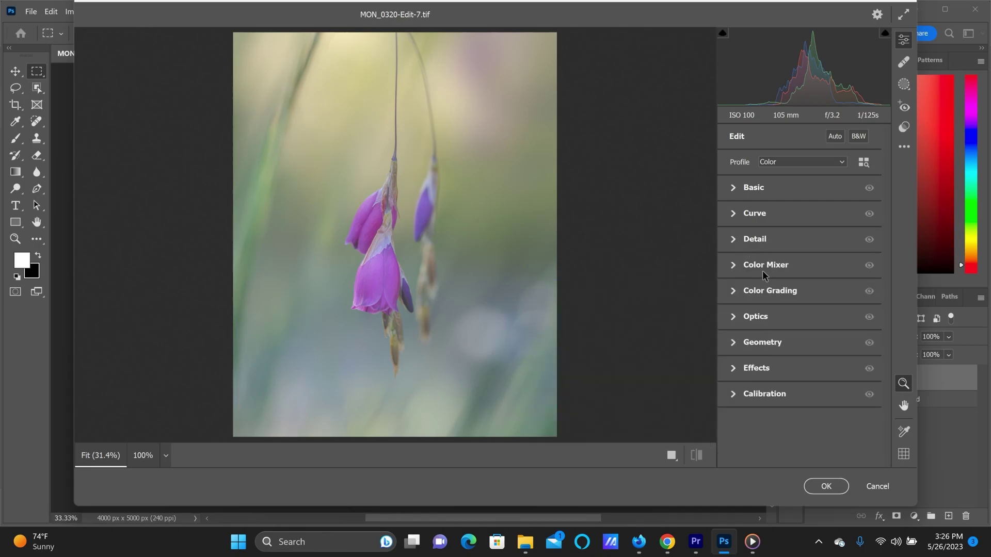
mouse_move(762, 270)
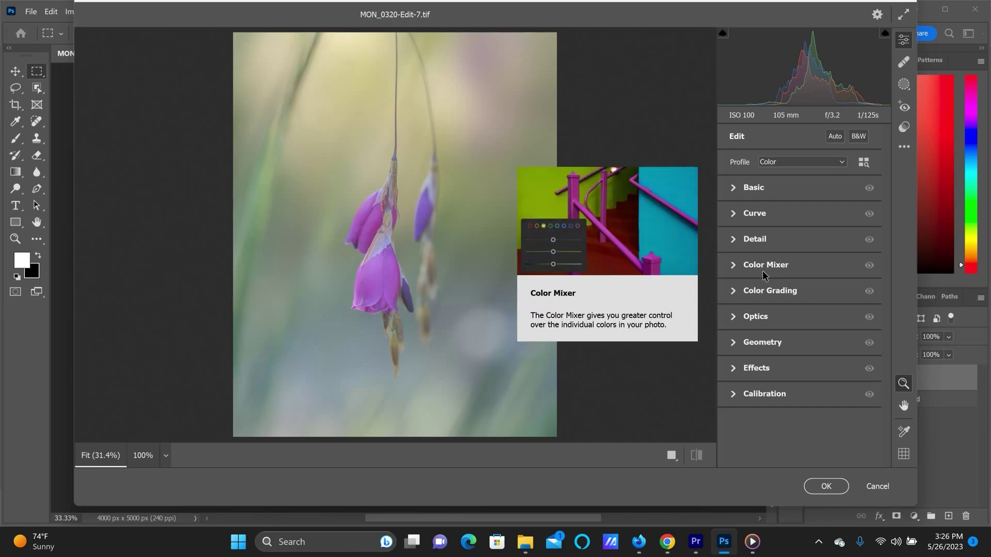
click(733, 265)
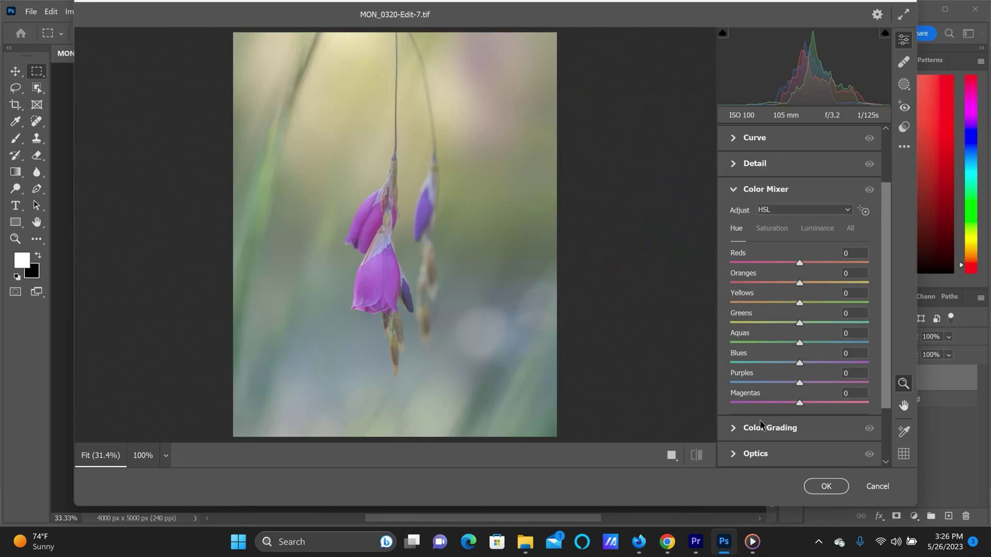
click(735, 194)
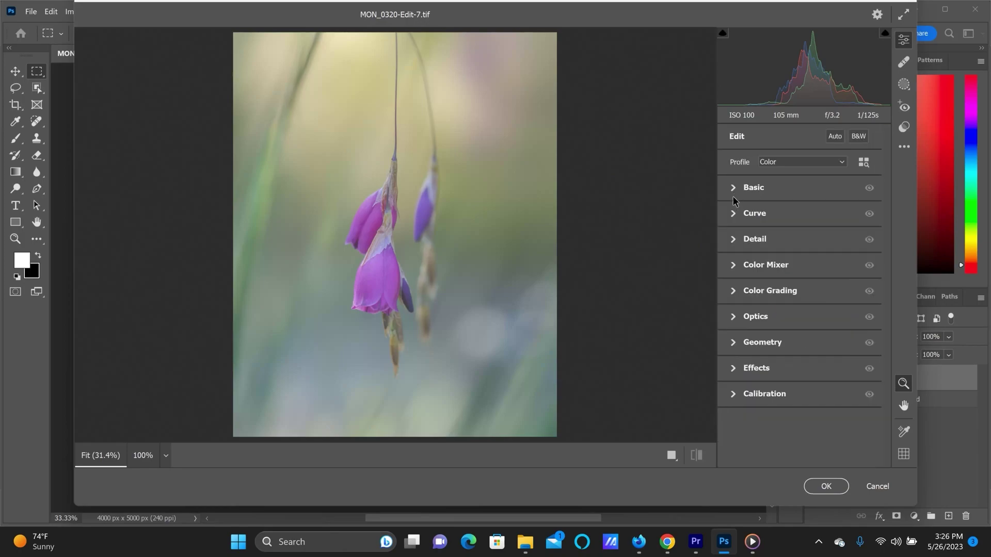
click(734, 291)
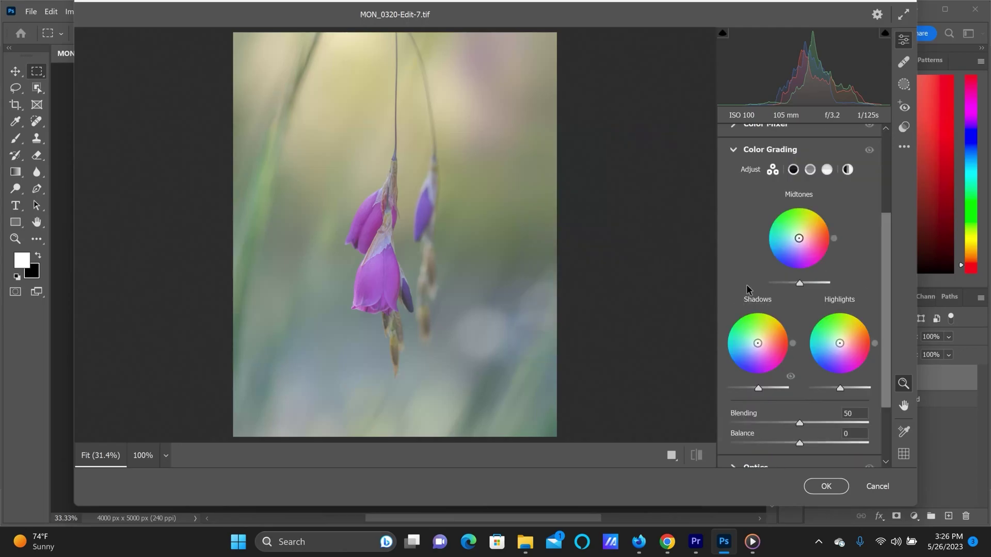
click(733, 150)
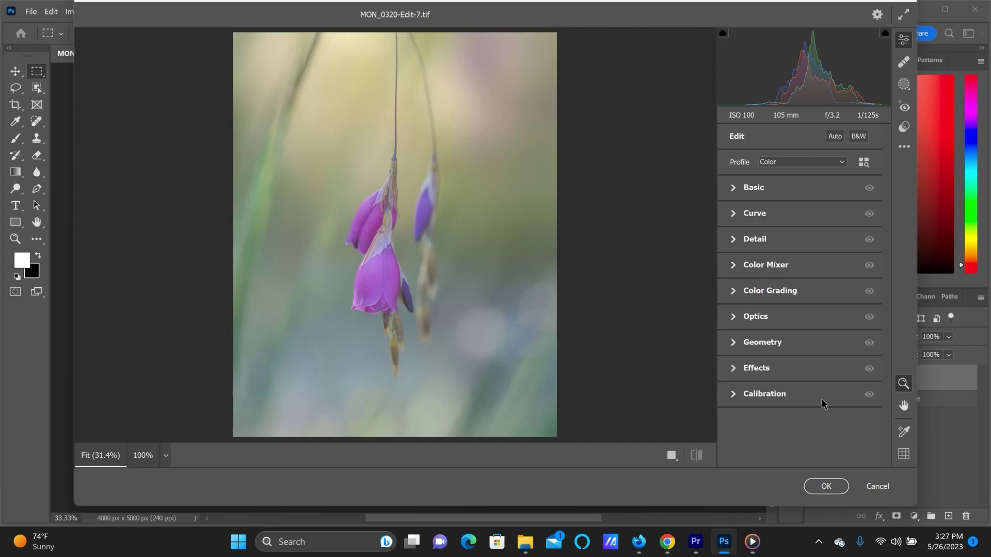
- Expand Calibration to show Process Version 5 (Current) with all red, green and blue primaries at 0
click(734, 395)
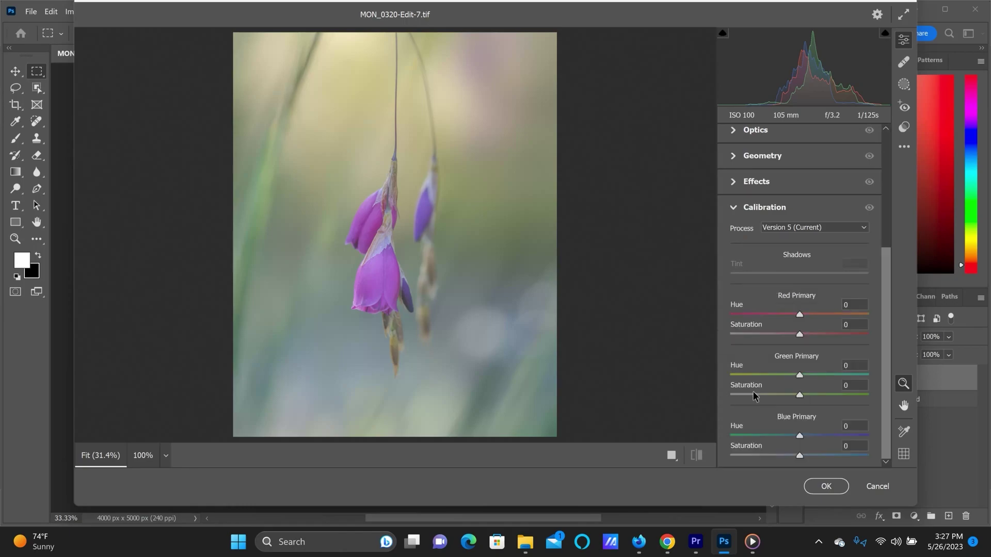
scroll(753, 391, up, 3)
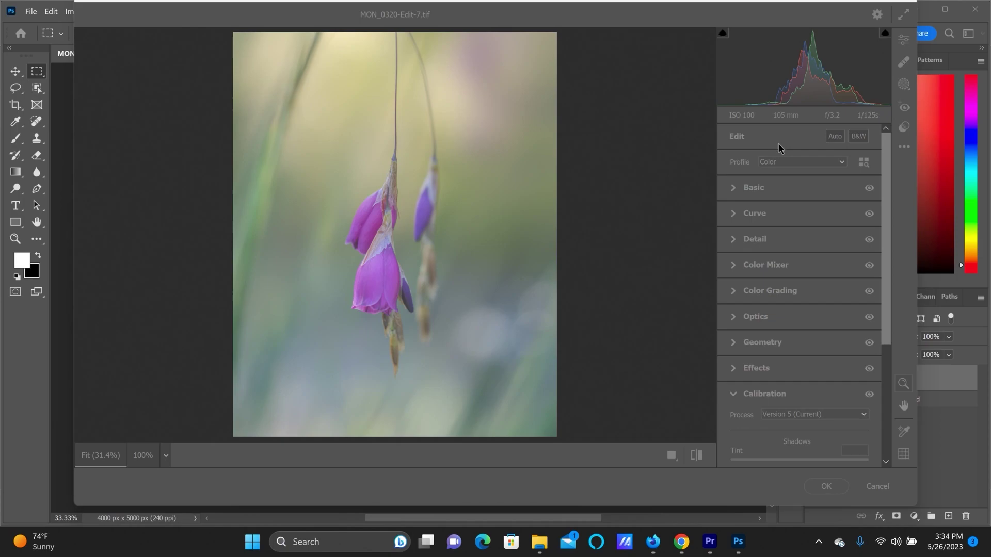
click(775, 144)
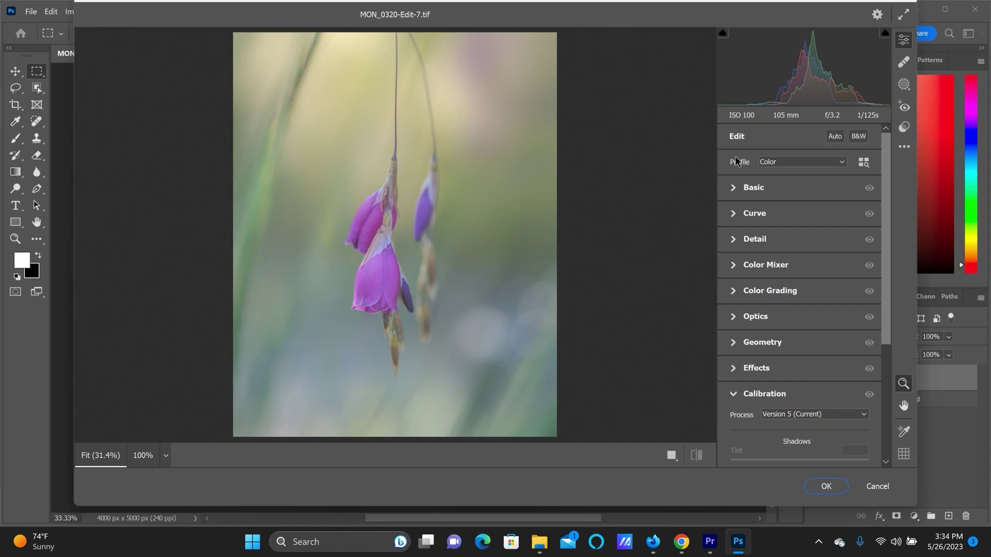
- Open the profile browser and preview the Artistic, B&W, Modern and Vintage profile groups
click(865, 162)
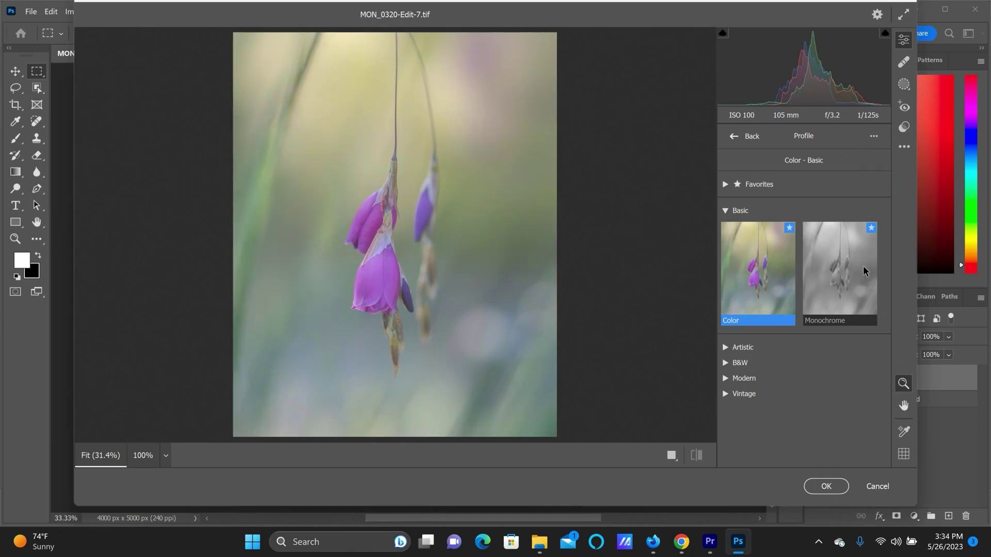
click(730, 349)
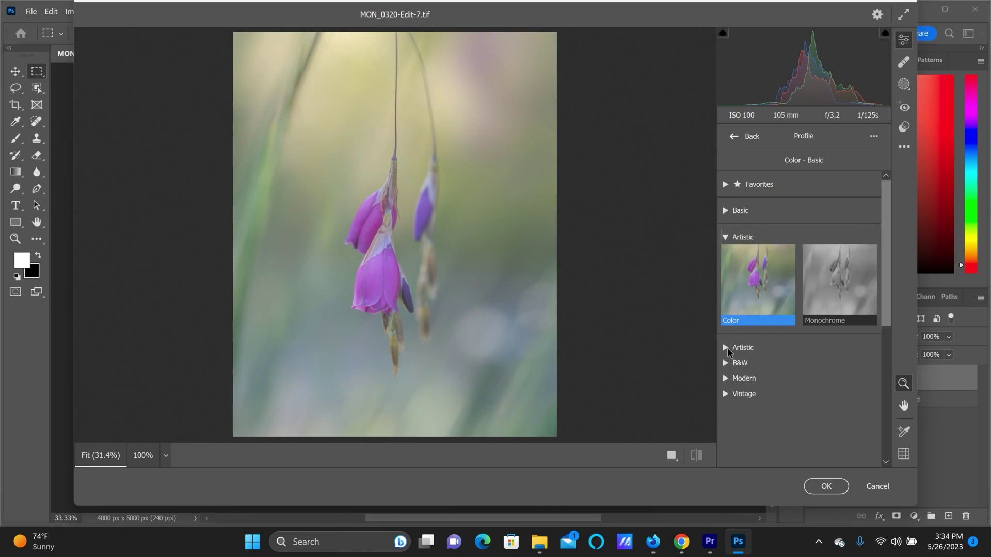
click(729, 238)
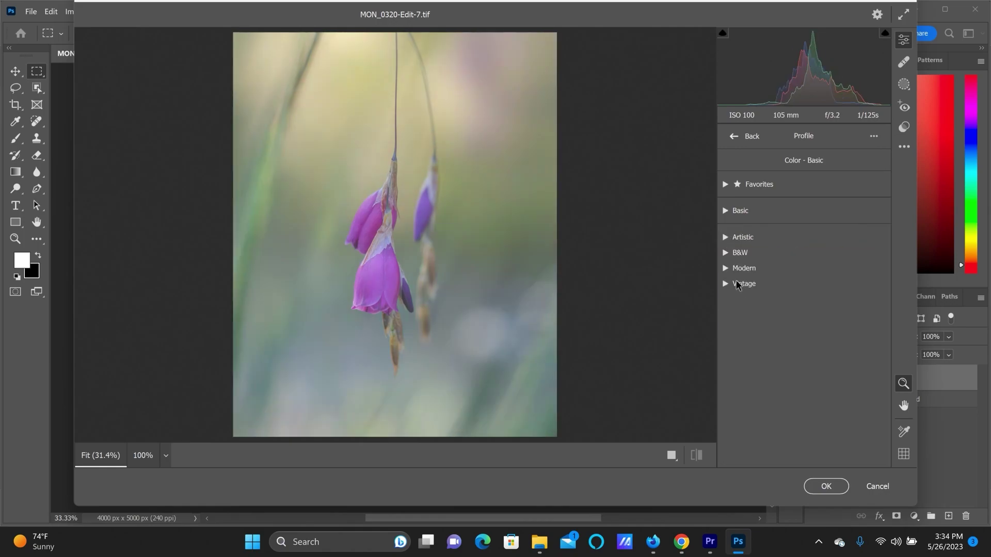
click(728, 253)
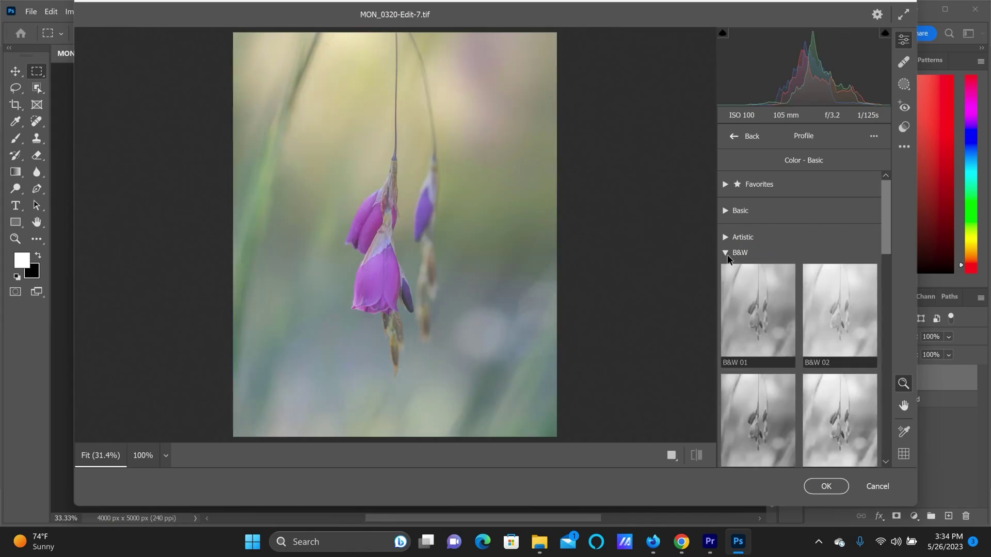
click(728, 253)
click(725, 271)
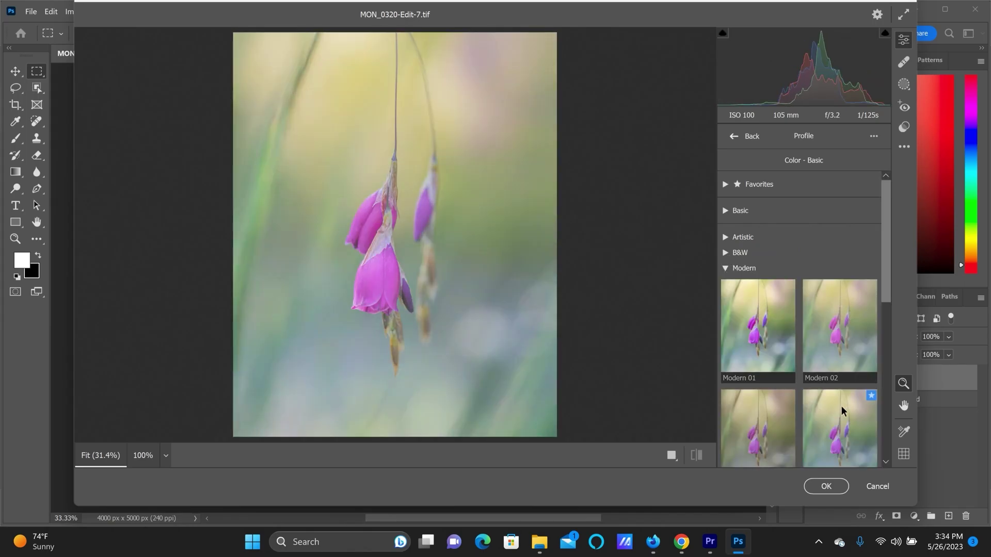
click(727, 269)
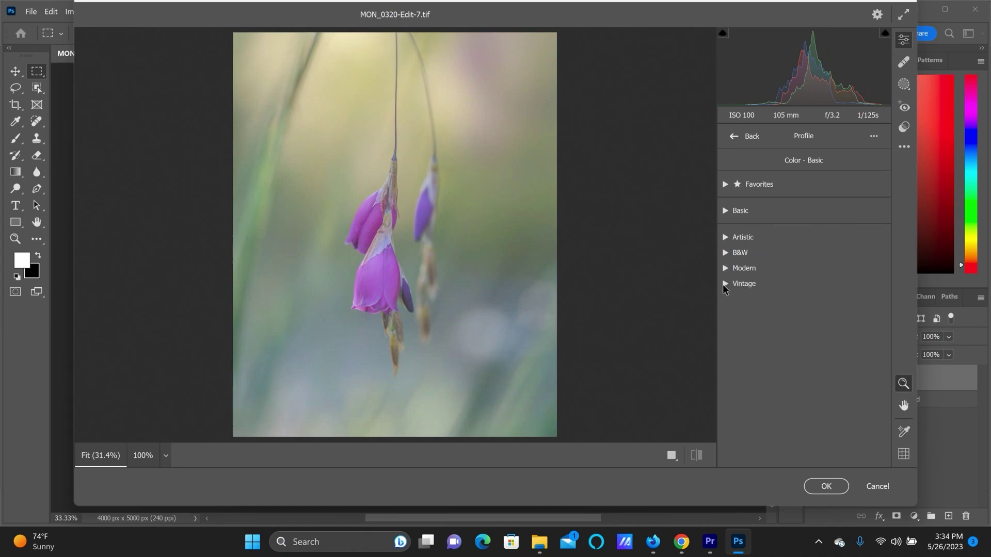
click(726, 284)
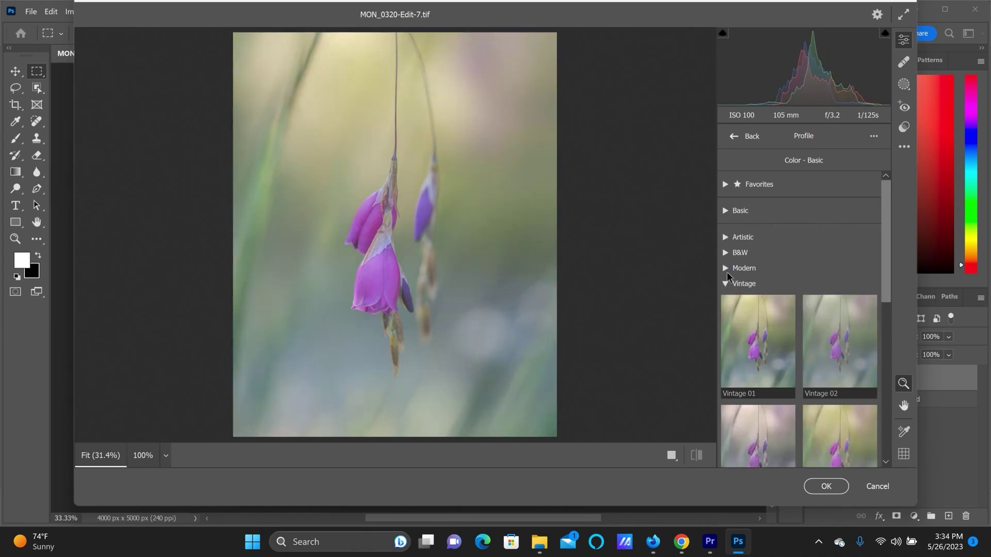
click(725, 285)
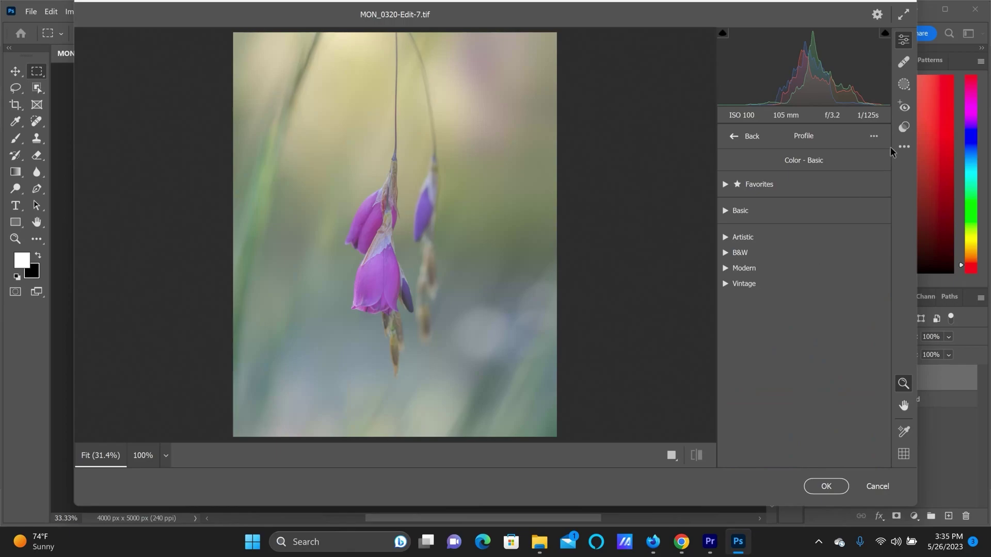
- Show the Presets list, collapse User Presets and PHLEARN-Bohemian, and scroll down to Style: Cinematic
click(901, 130)
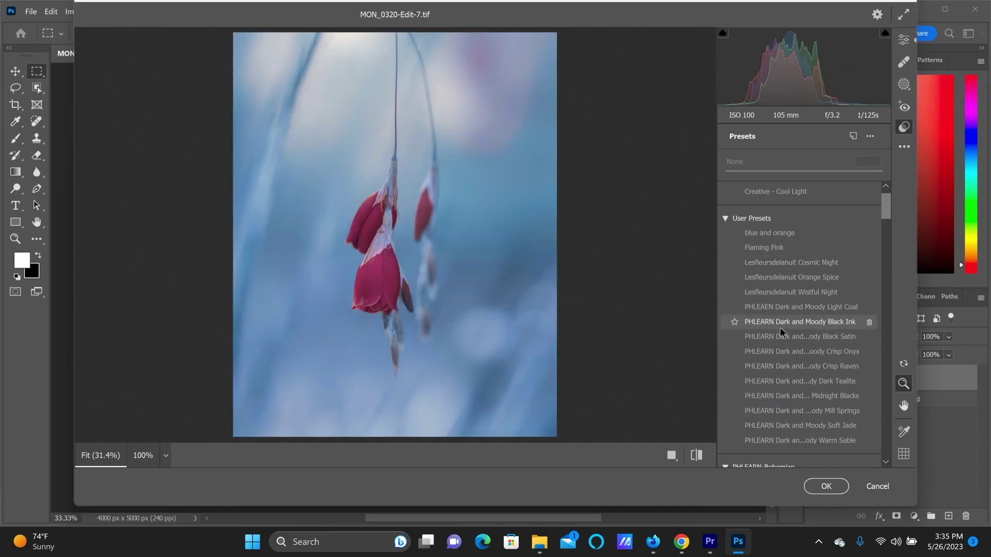
click(726, 218)
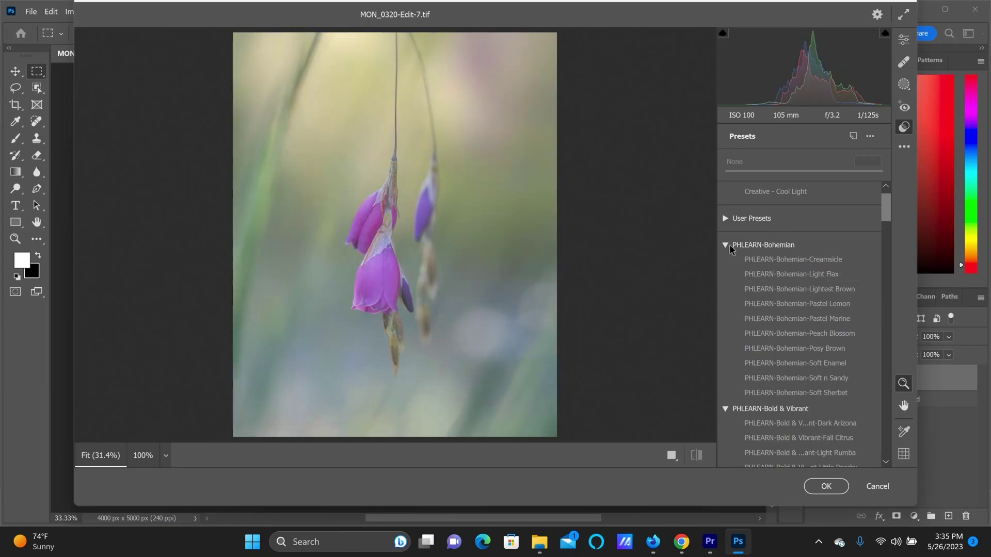
click(729, 244)
drag(886, 221, 894, 349)
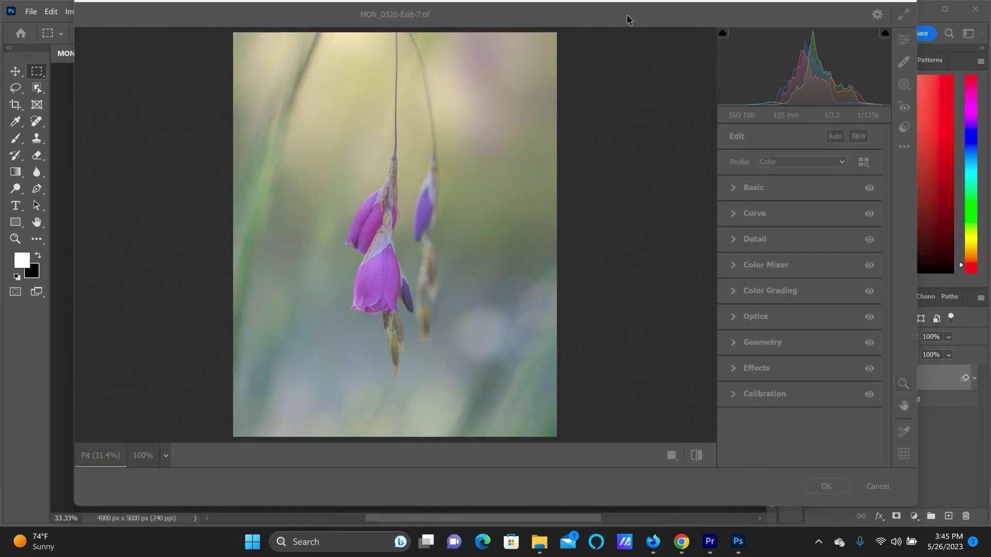
- Show the Masking panel's Create New Mask options for the flower photo
click(624, 18)
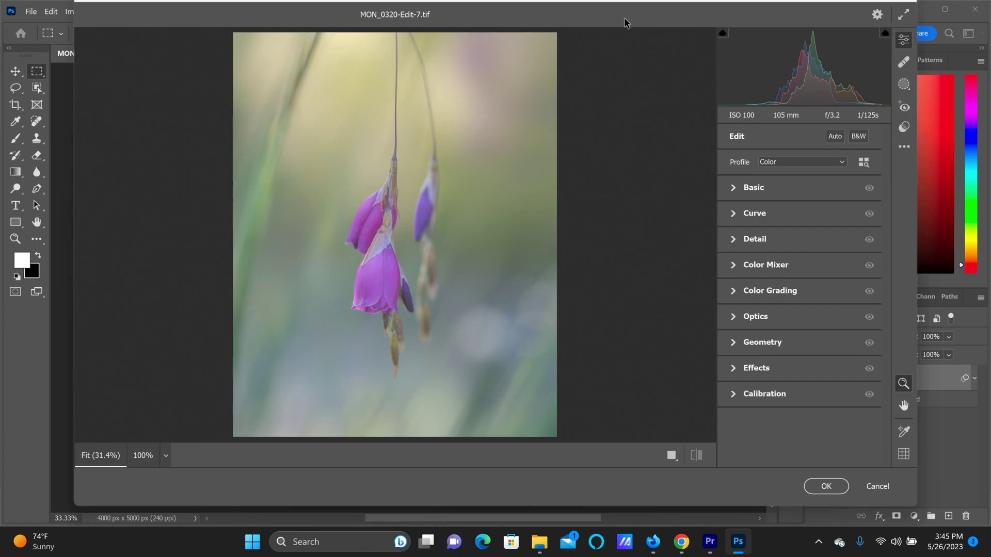
click(904, 91)
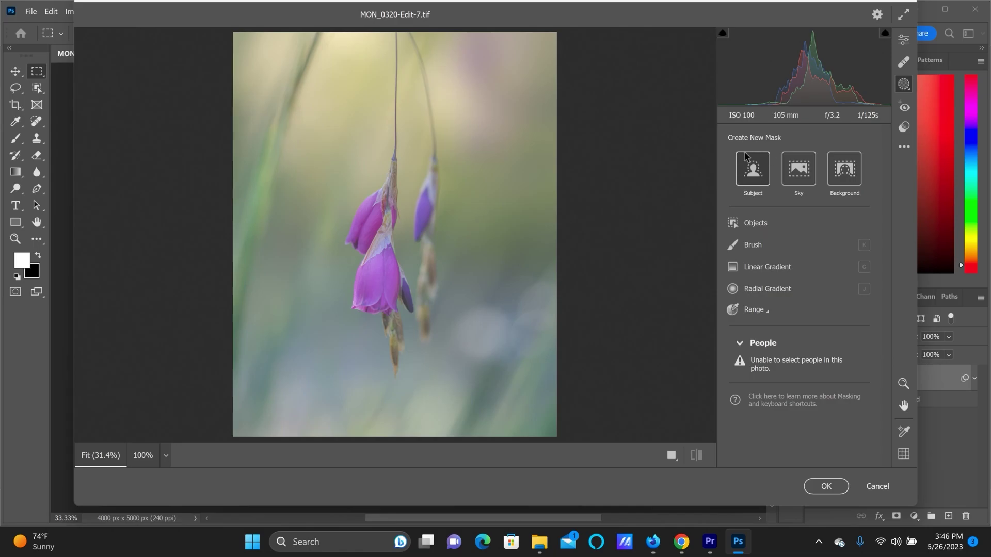
mouse_move(746, 164)
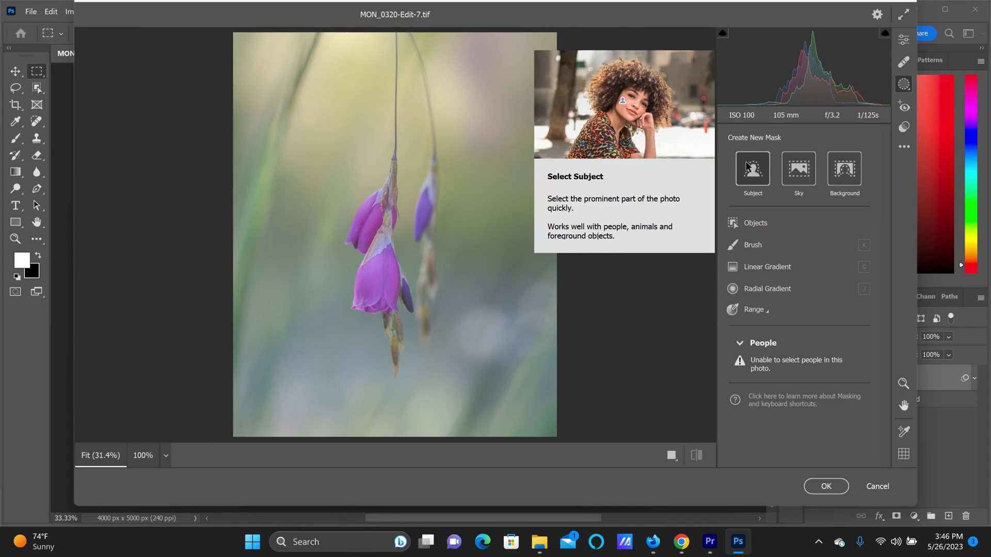
- Create a Subject mask (Mask 1) on the flower, review its sliders, then return to Edit
click(752, 169)
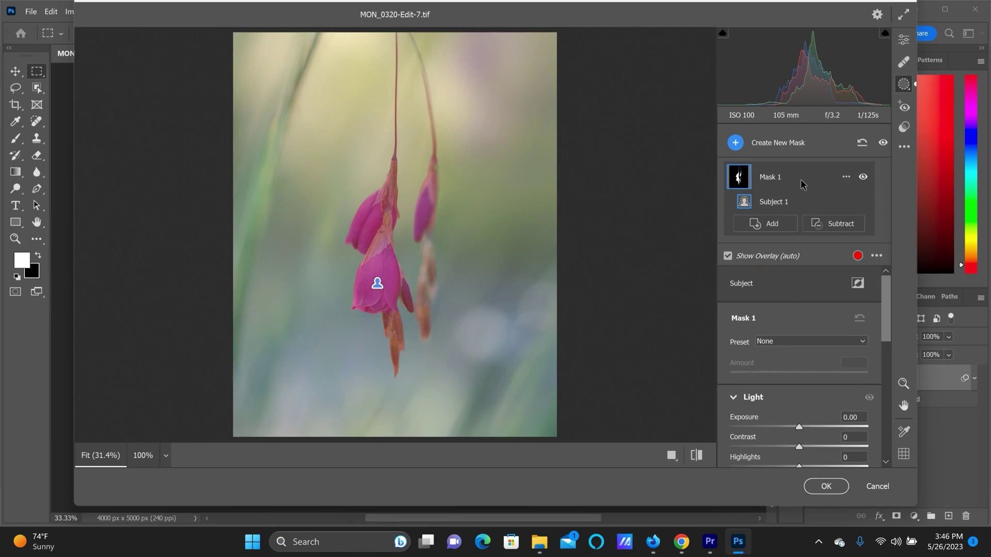
scroll(803, 335, down, 5)
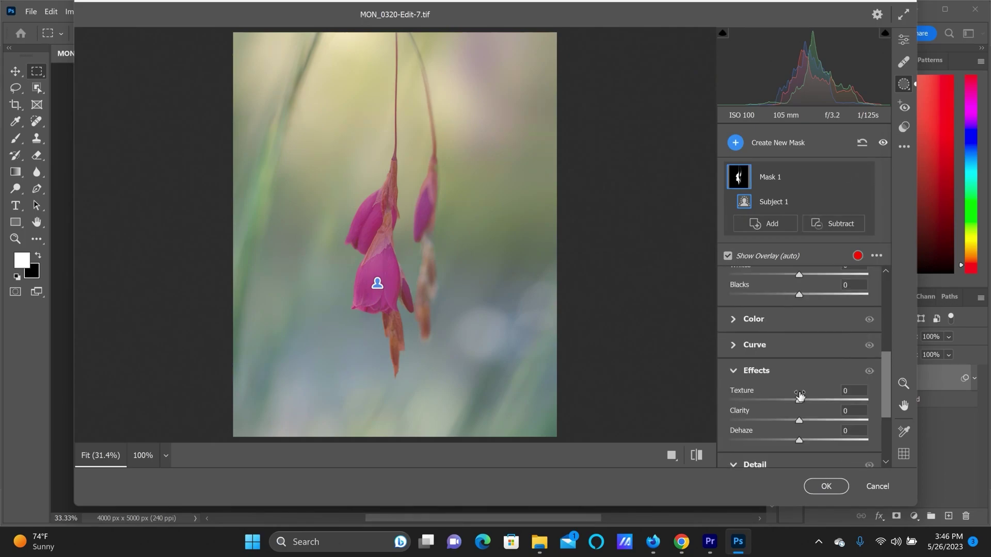
scroll(800, 392, up, 2)
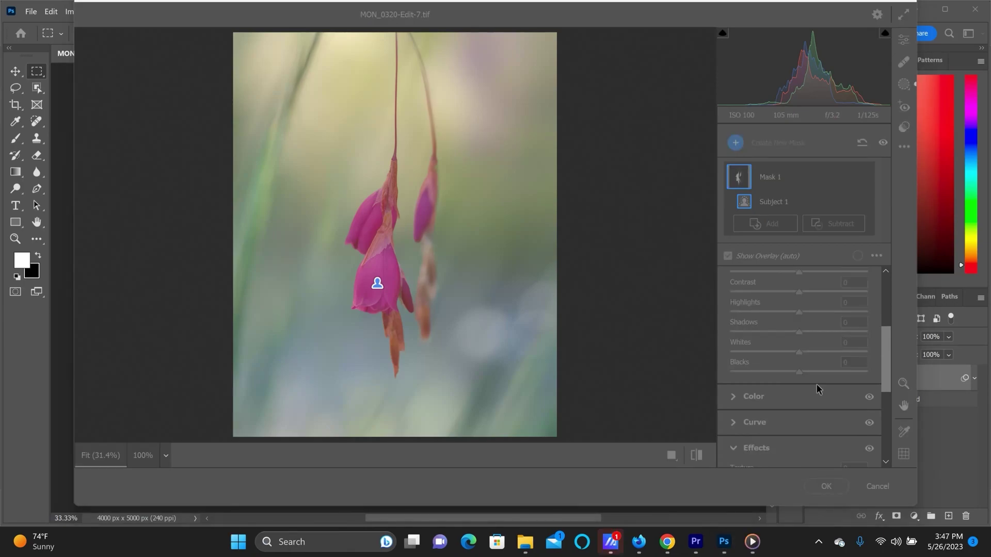
click(884, 311)
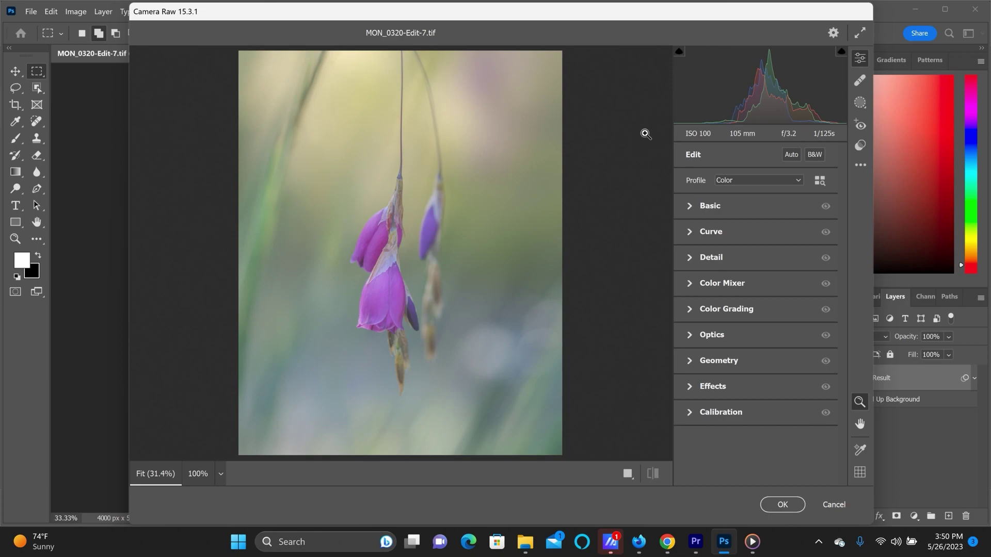
- In the Basic section, set Contrast to +100 and Vibrance to -67
click(691, 206)
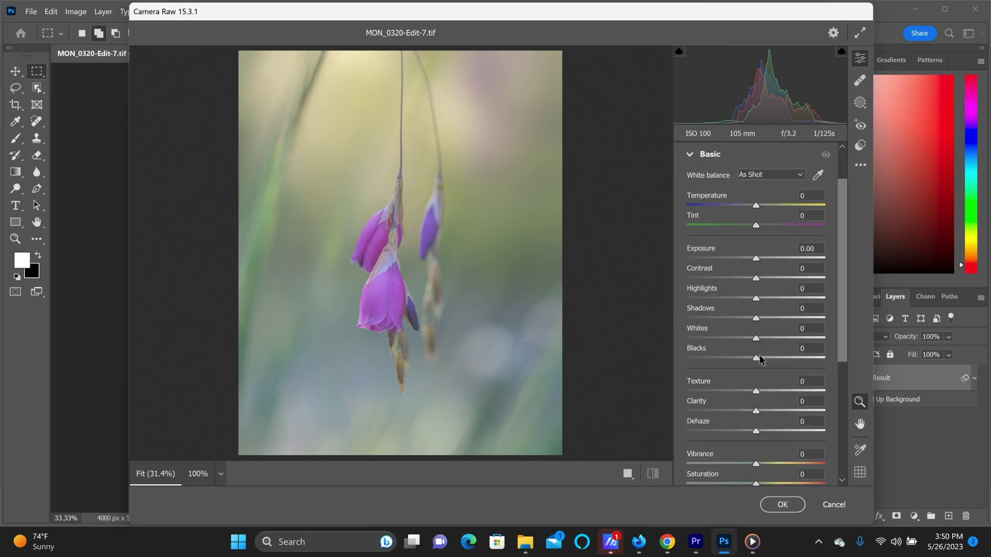
drag(756, 279, 820, 282)
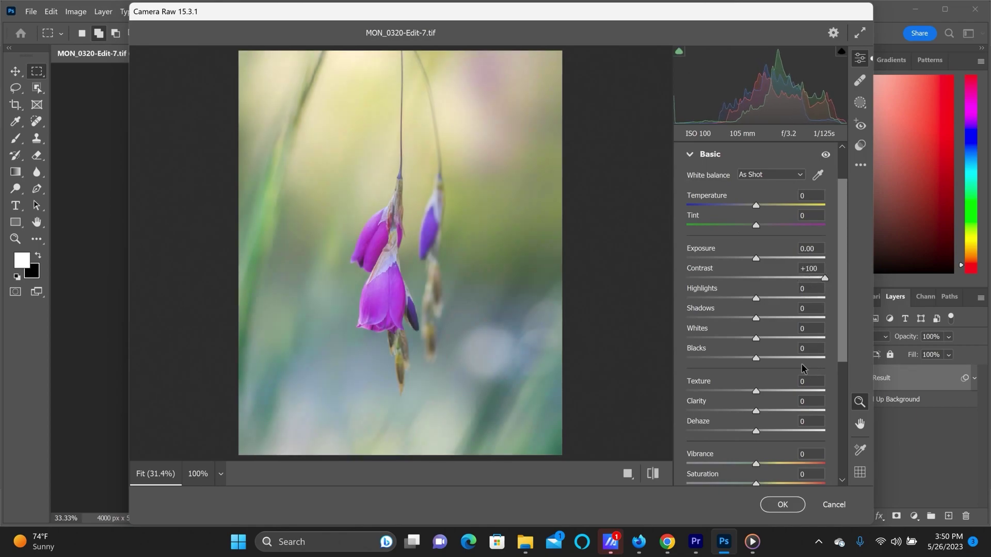
scroll(798, 370, down, 3)
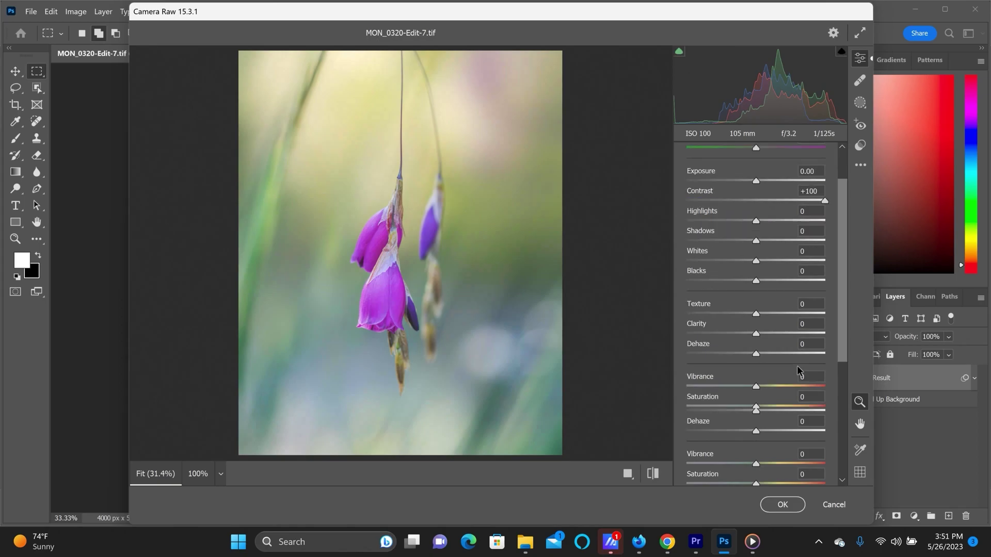
drag(754, 386, 708, 388)
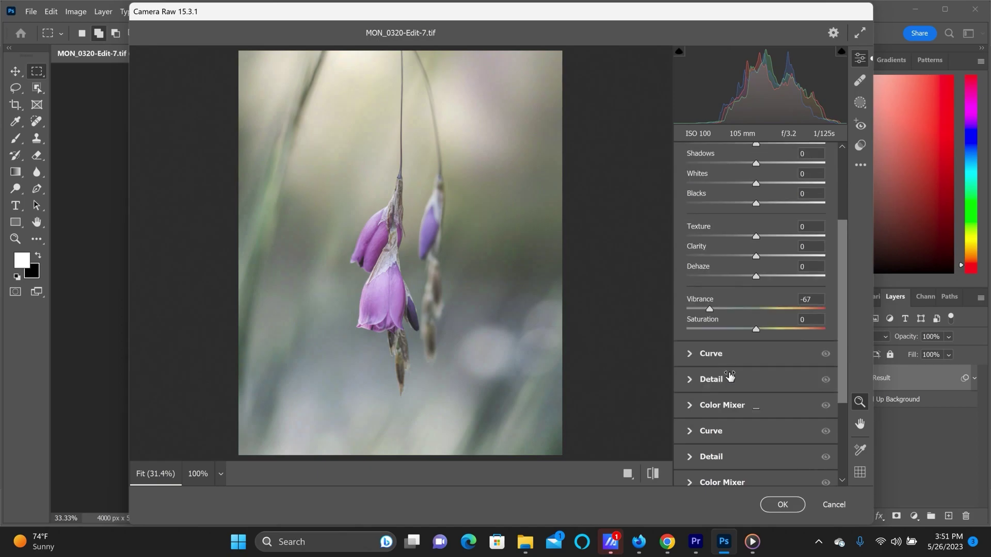
scroll(728, 376, down, 3)
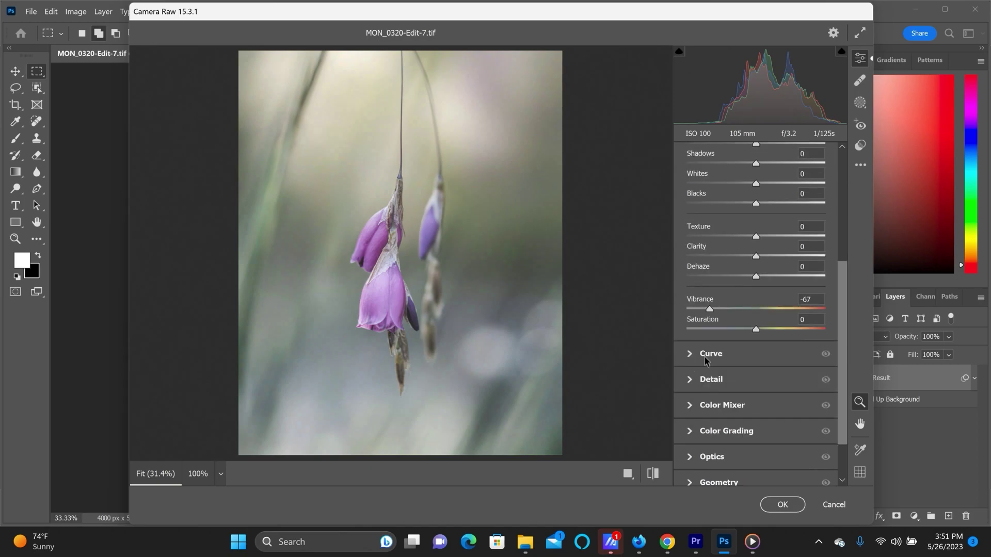
- Set the parametric curve to Darks -51, Shadows -33, Lights -7 and apply the filter
click(721, 358)
scroll(751, 437, down, 3)
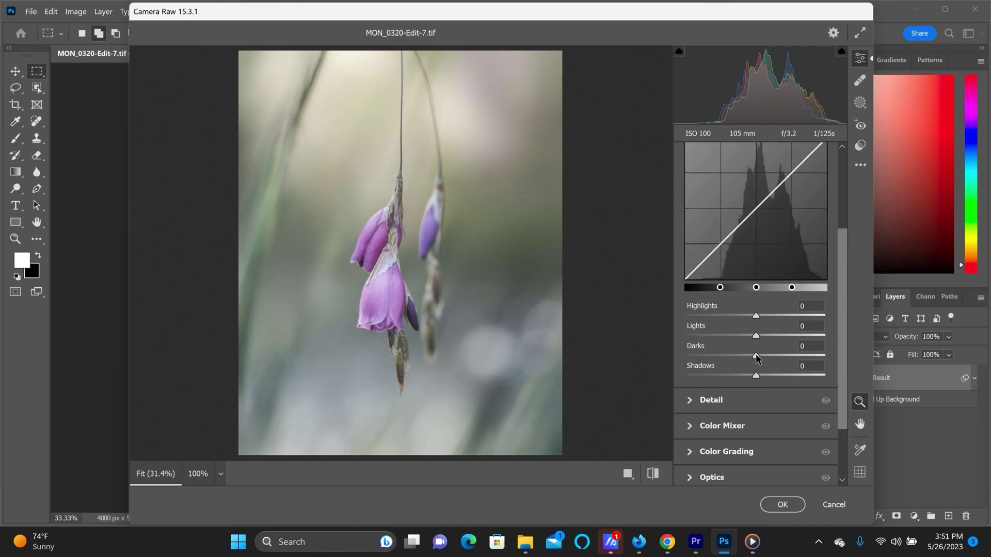
drag(755, 355, 721, 362)
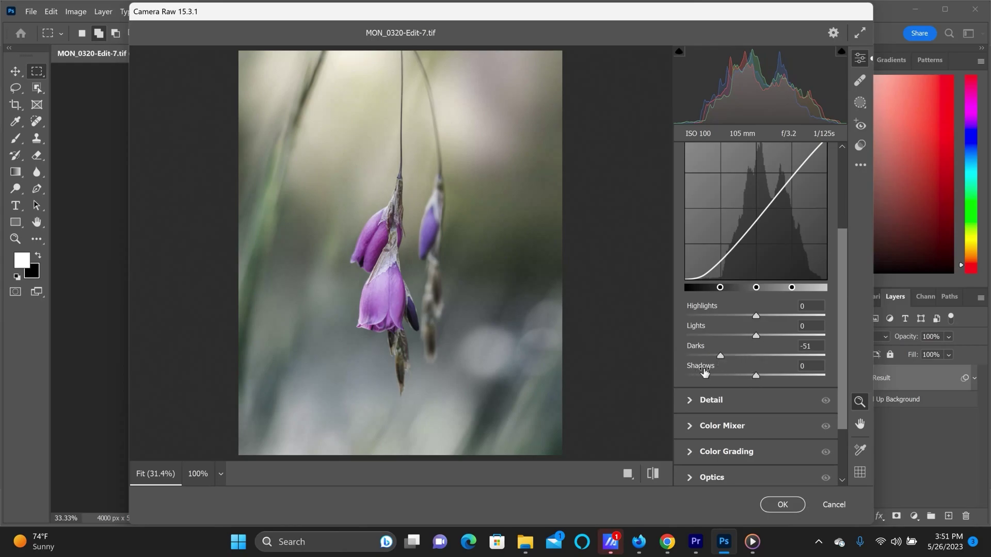
drag(757, 376, 734, 381)
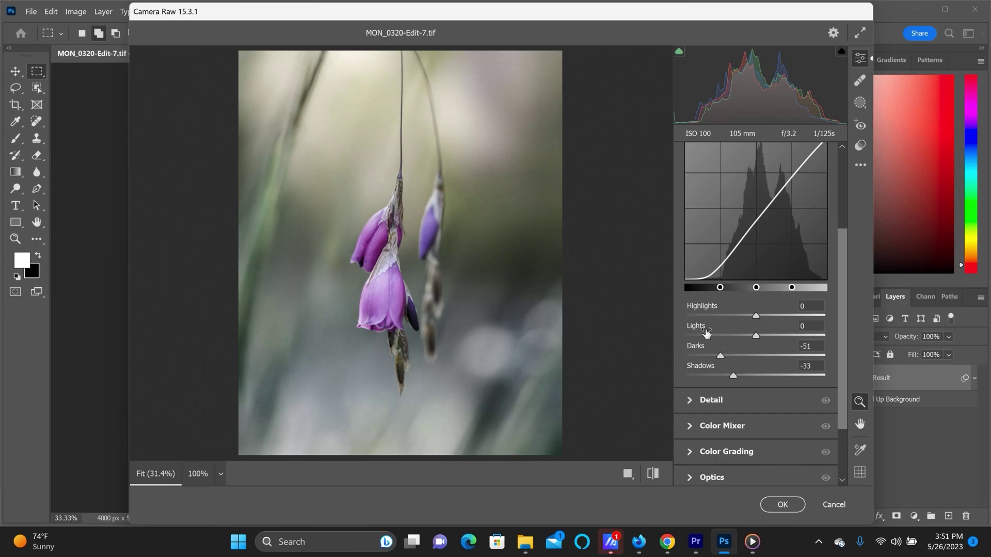
mouse_move(754, 335)
mouse_down()
mouse_move(769, 334)
mouse_move(750, 337)
mouse_up()
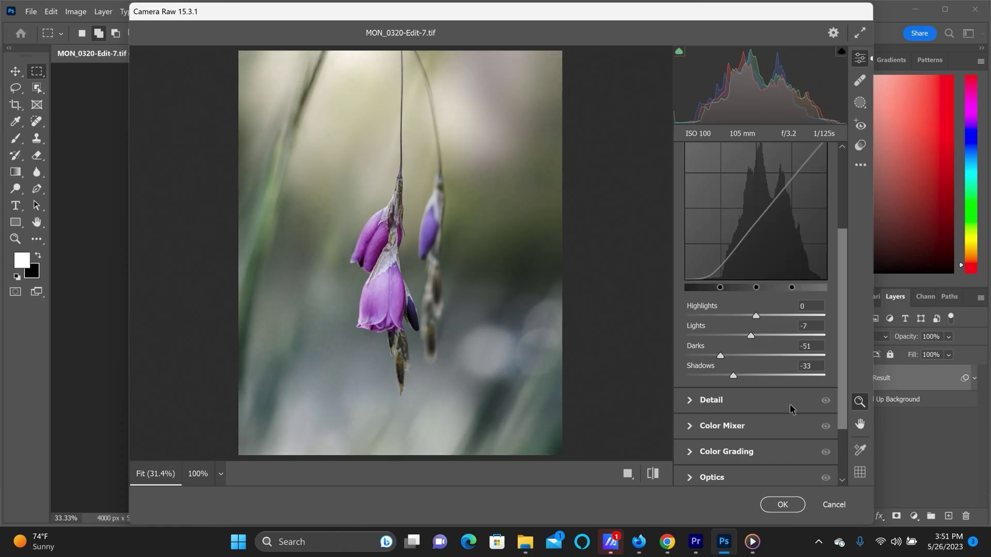
scroll(794, 406, down, 3)
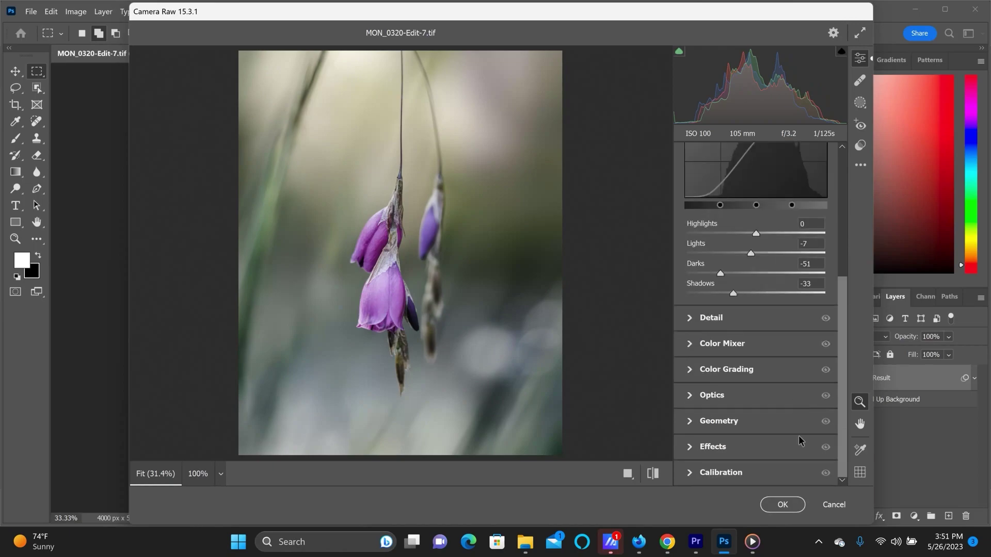
click(785, 506)
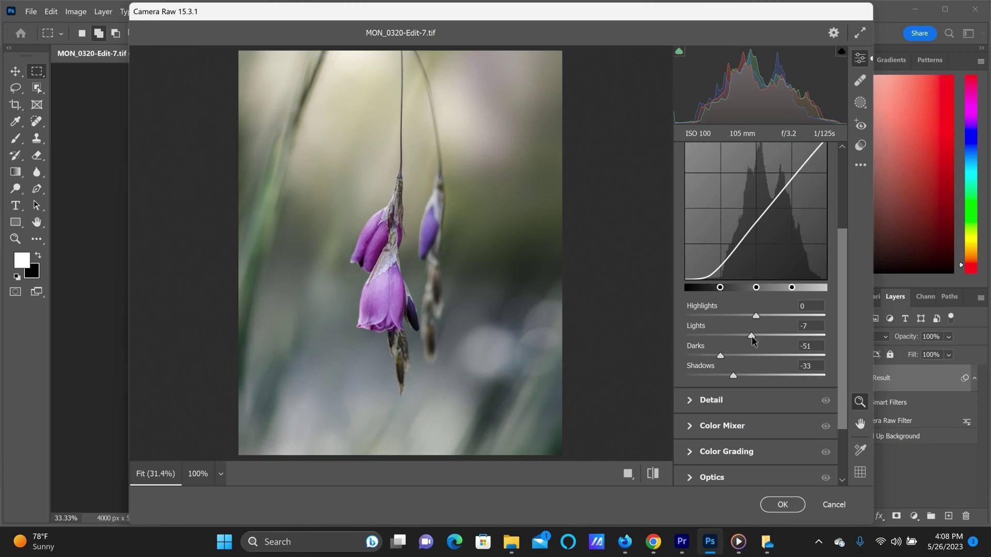
- Raise curve Lights to +13 and set Calibration Blue Primary Hue to -100
drag(752, 338, 766, 337)
scroll(758, 440, down, 3)
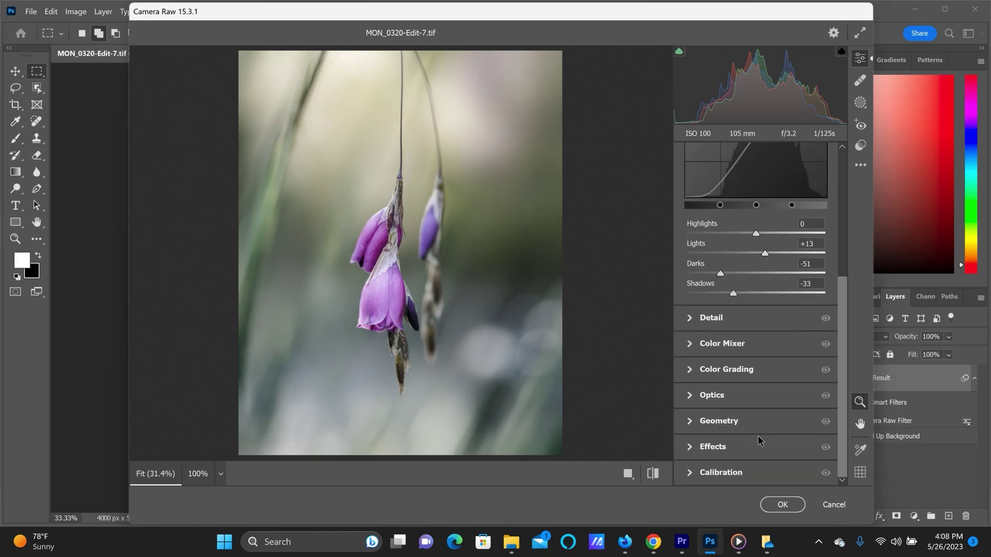
click(690, 473)
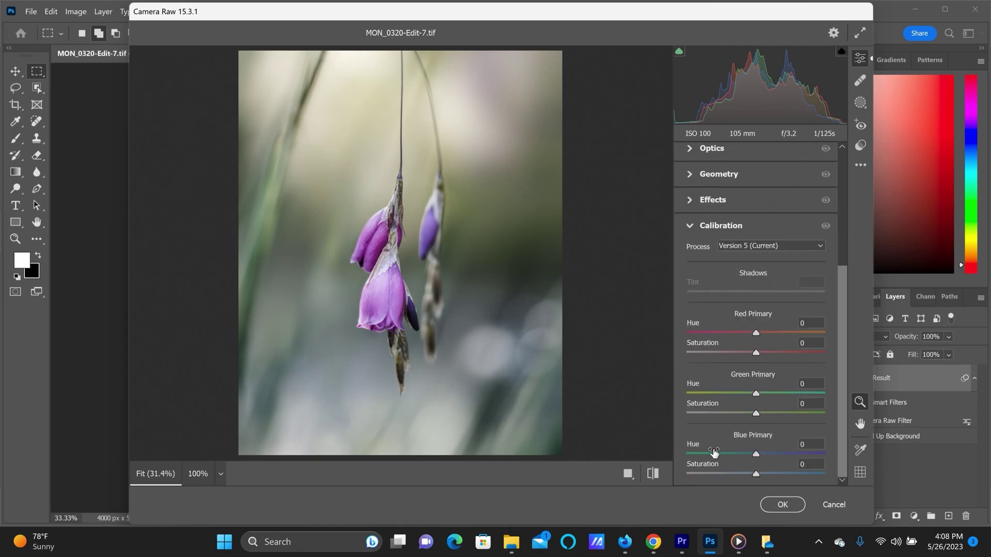
drag(756, 454, 649, 469)
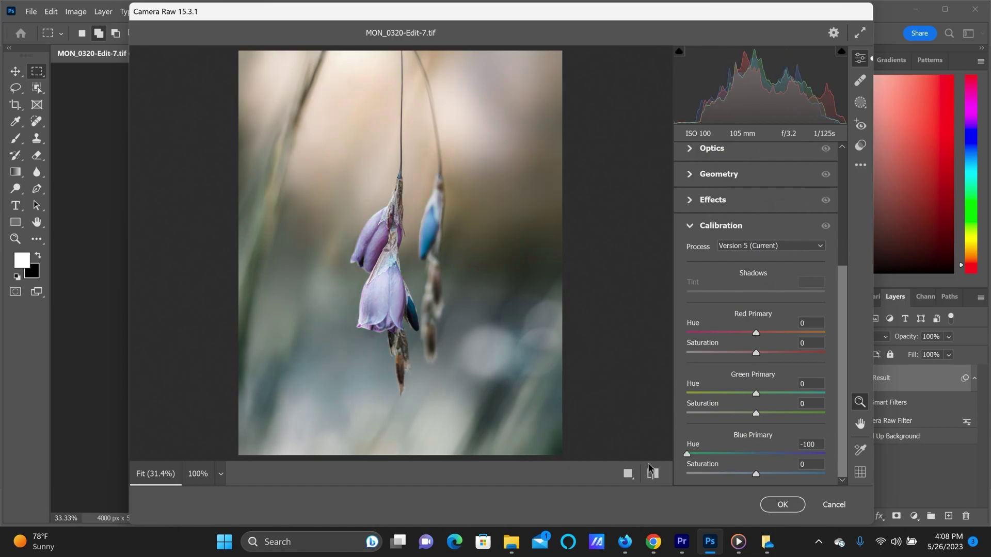
- Commit the updated Camera Raw Filter with OK so the flowers appear lavender-blue
click(772, 505)
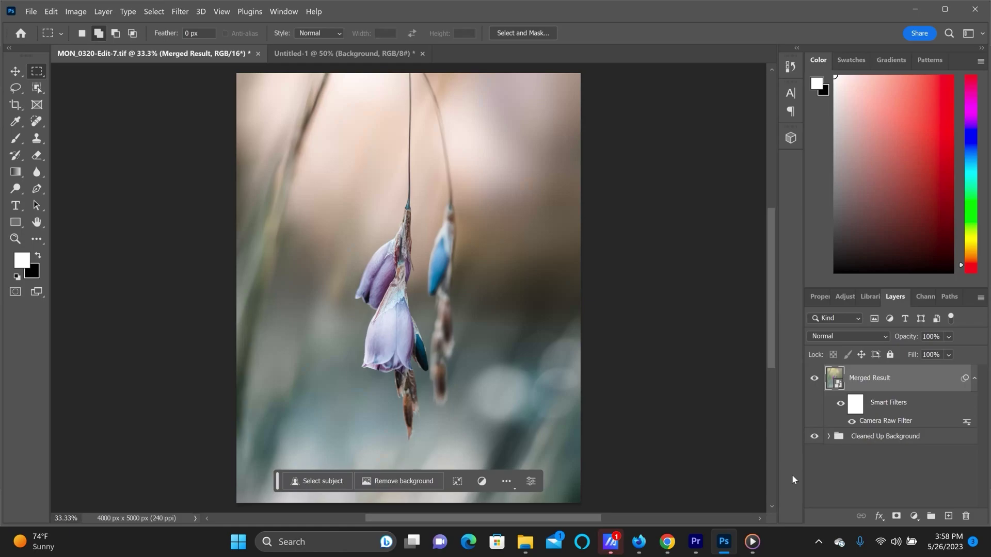
- Undo the last filter edit, then delete the Camera Raw smart filter from Merged Result
click(51, 11)
click(58, 24)
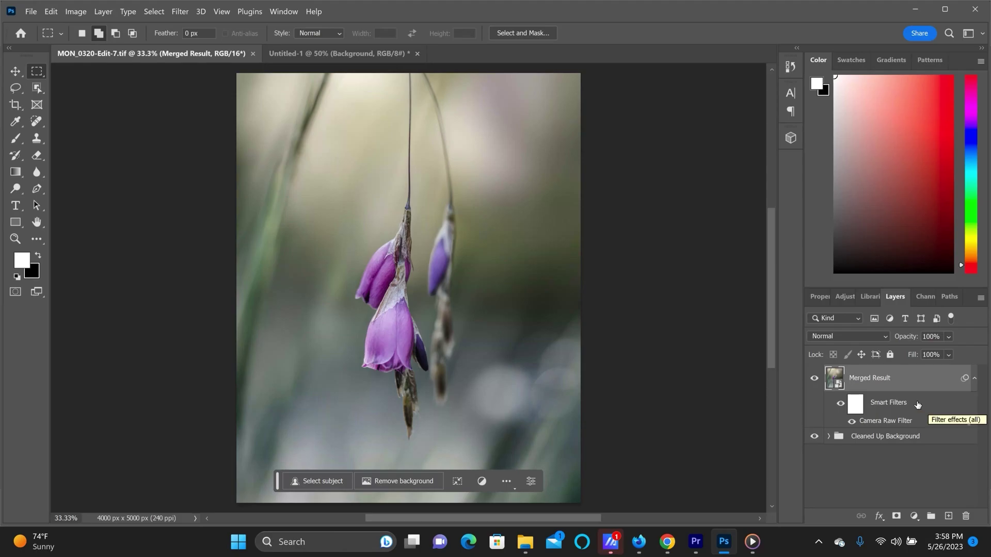
right_click(926, 425)
click(913, 468)
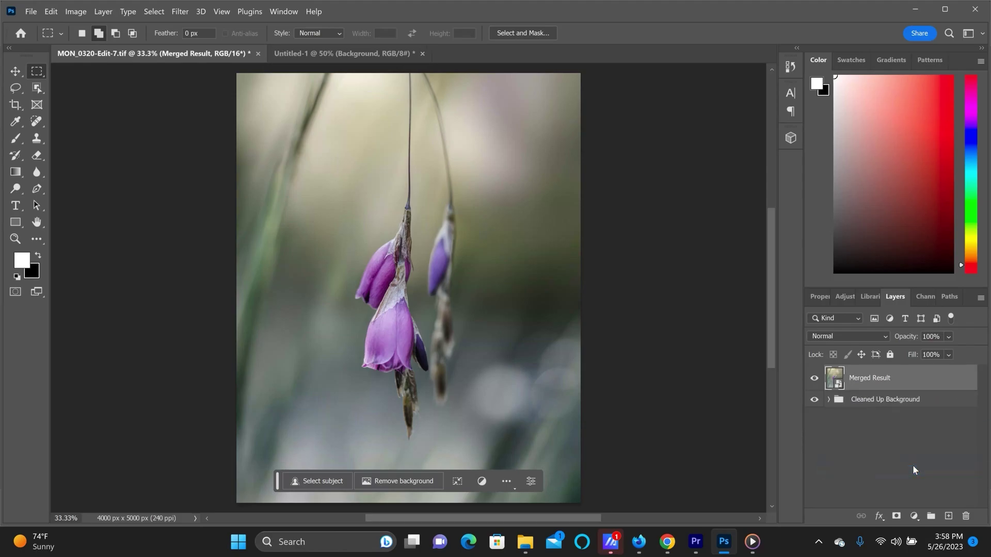